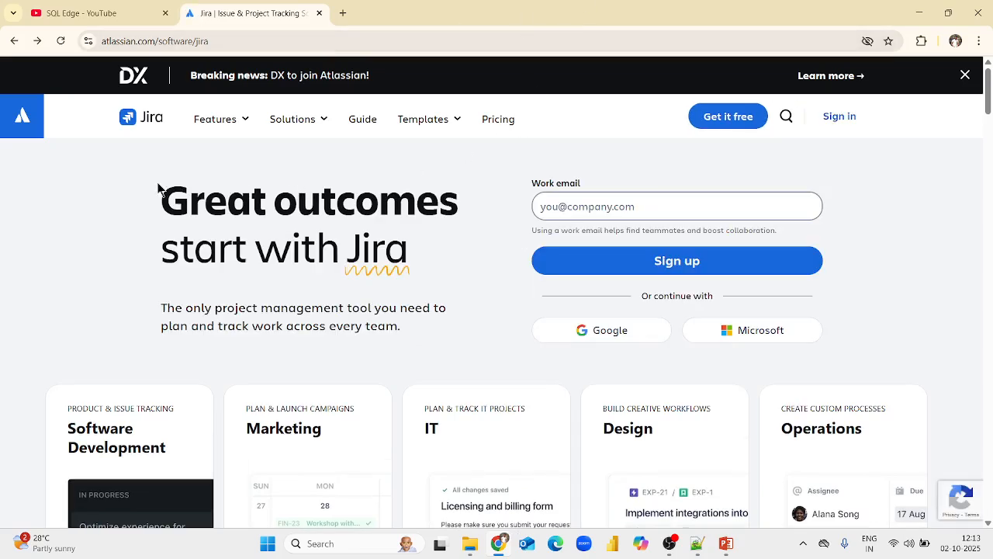
# Start the free Jira sign-up and continue with the second listed Google account.
pyautogui.click(539, 206)
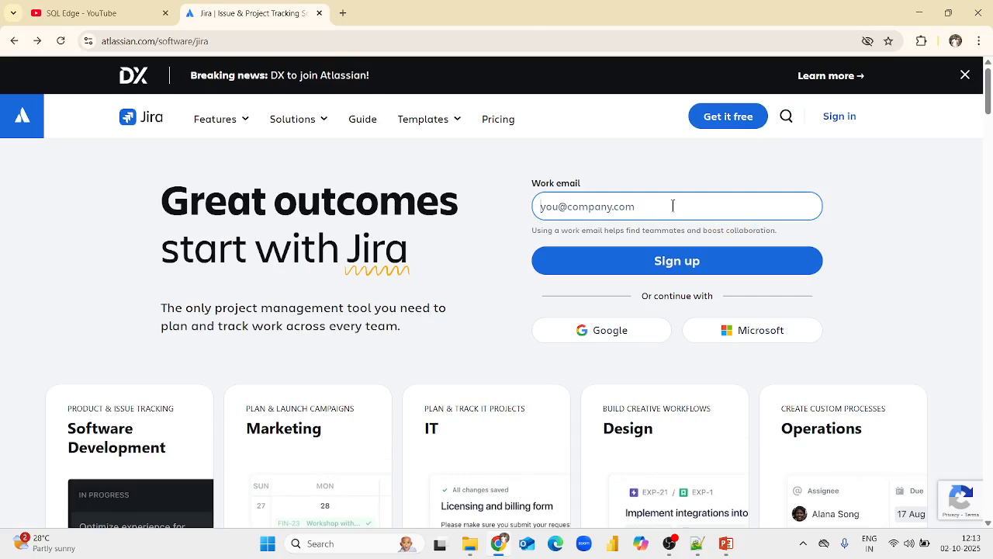
pyautogui.click(689, 160)
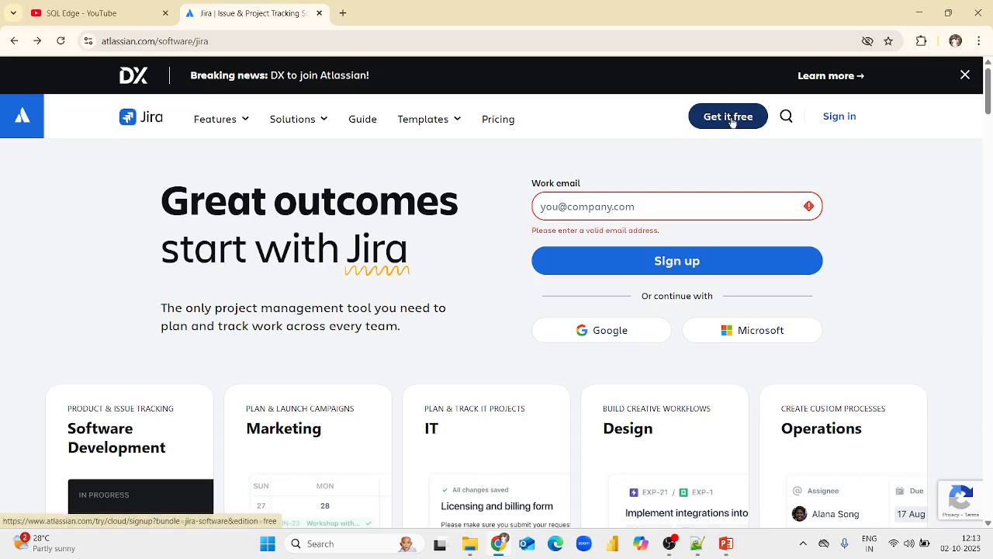
pyautogui.click(732, 121)
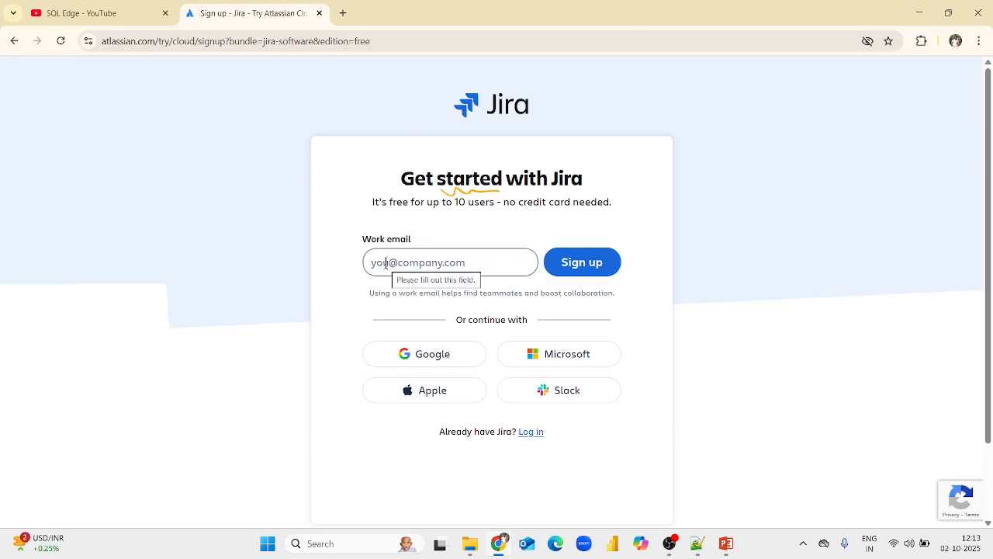
pyautogui.click(386, 263)
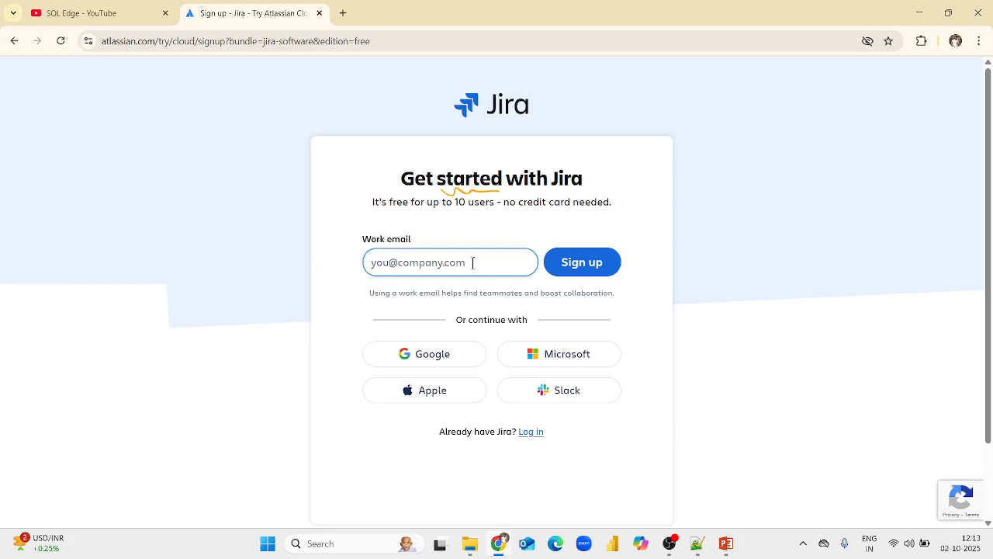
pyautogui.click(428, 362)
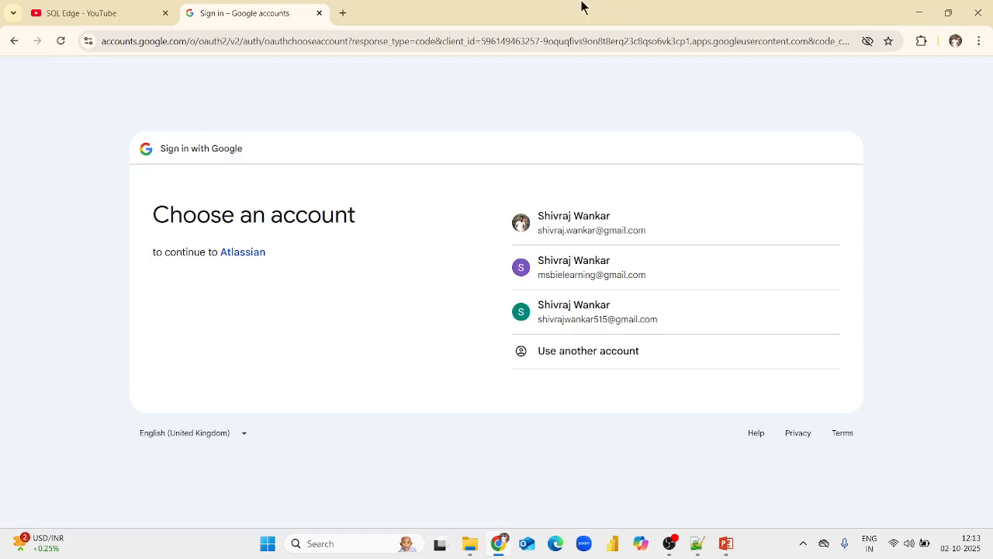
pyautogui.click(602, 270)
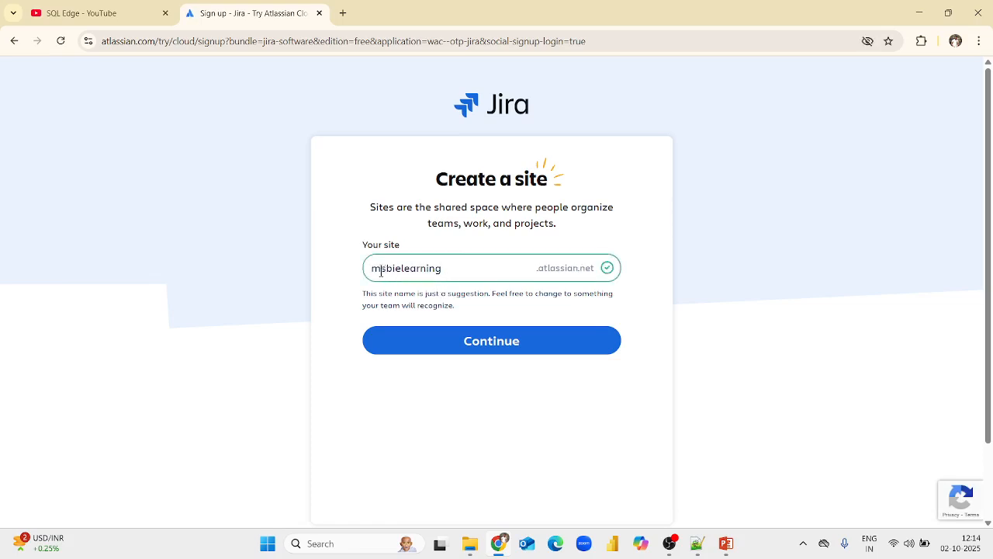
# Keep the suggested site name and continue to create the Jira site.
pyautogui.moveTo(373, 272); pyautogui.dragTo(594, 271)
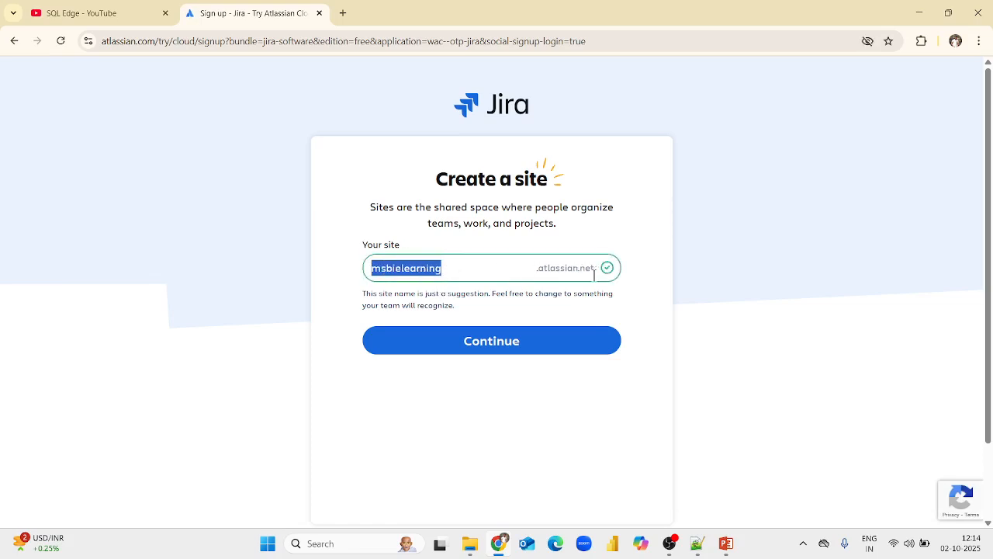
pyautogui.click(460, 273)
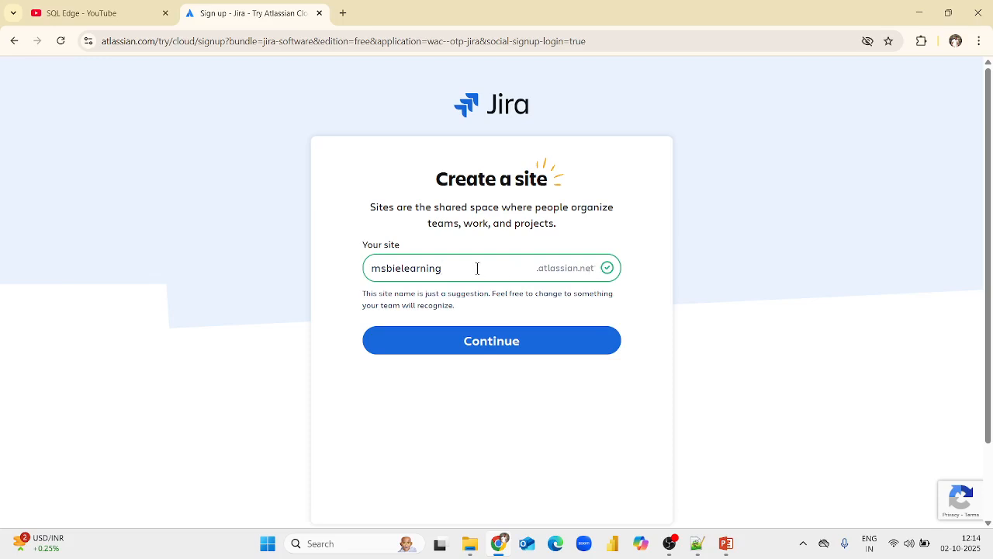
pyautogui.click(487, 342)
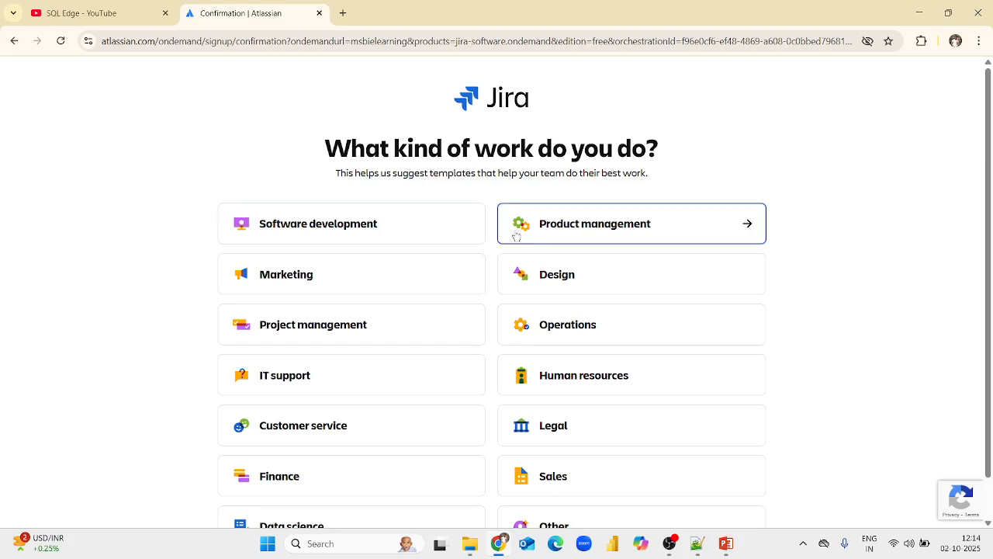
# Choose Project management as the kind of work and continue with the Scrum template.
pyautogui.scroll(-1, 444, 270)
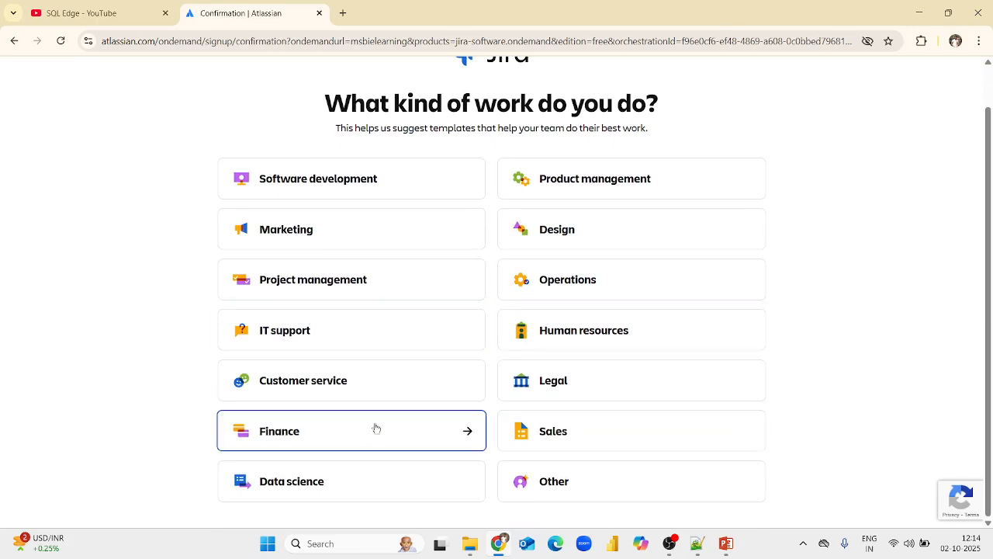
pyautogui.click(365, 285)
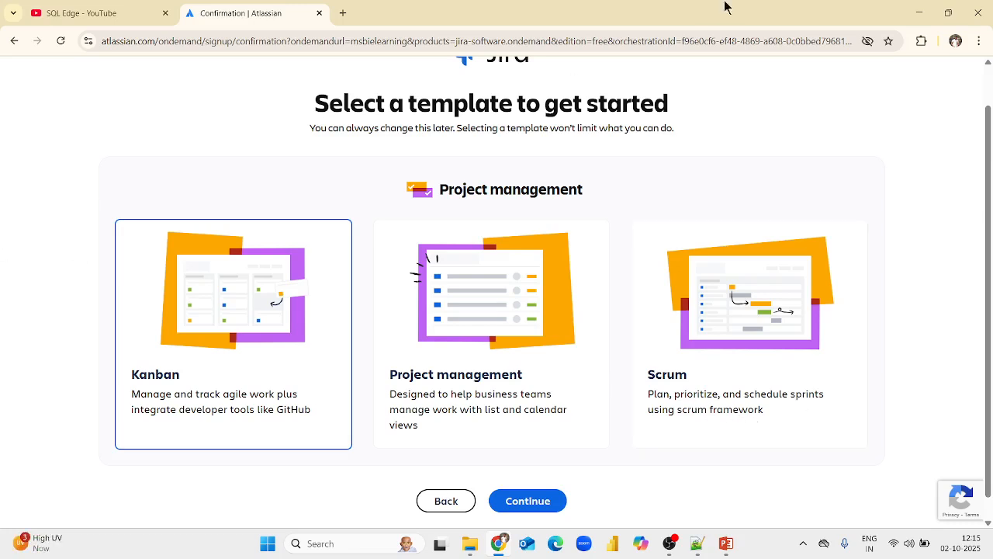
pyautogui.click(724, 323)
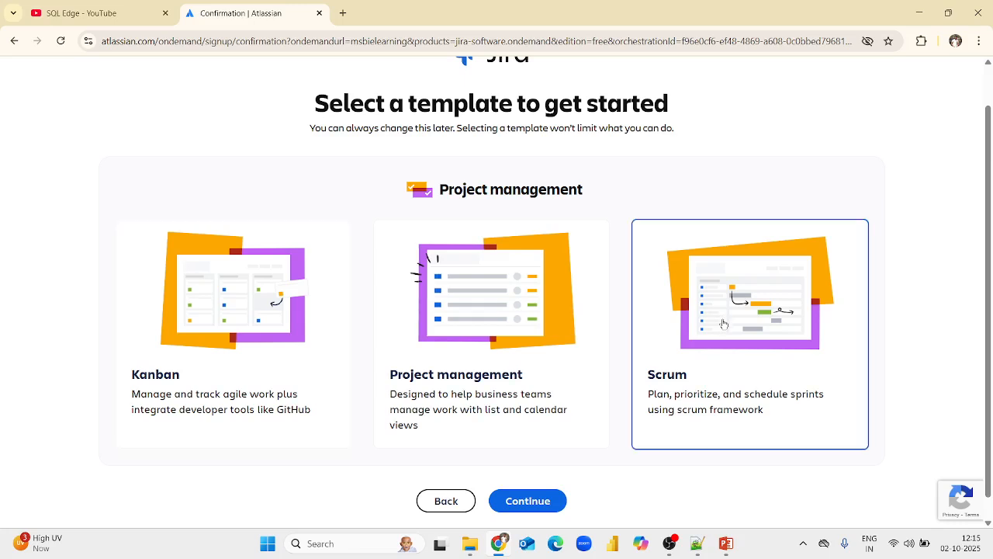
pyautogui.click(535, 501)
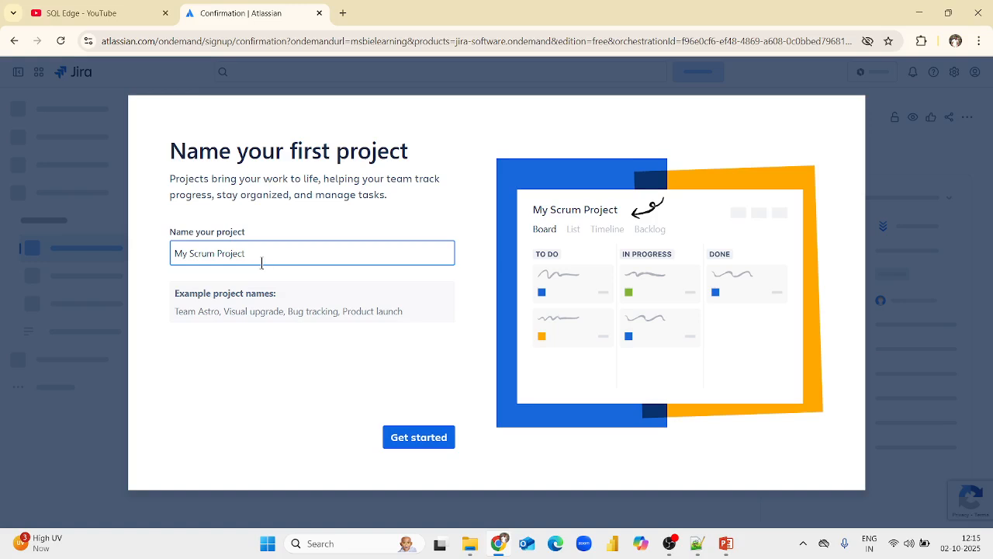
# Name the first project JiraTutorial and proceed with its setup.
pyautogui.moveTo(256, 254); pyautogui.dragTo(140, 267)
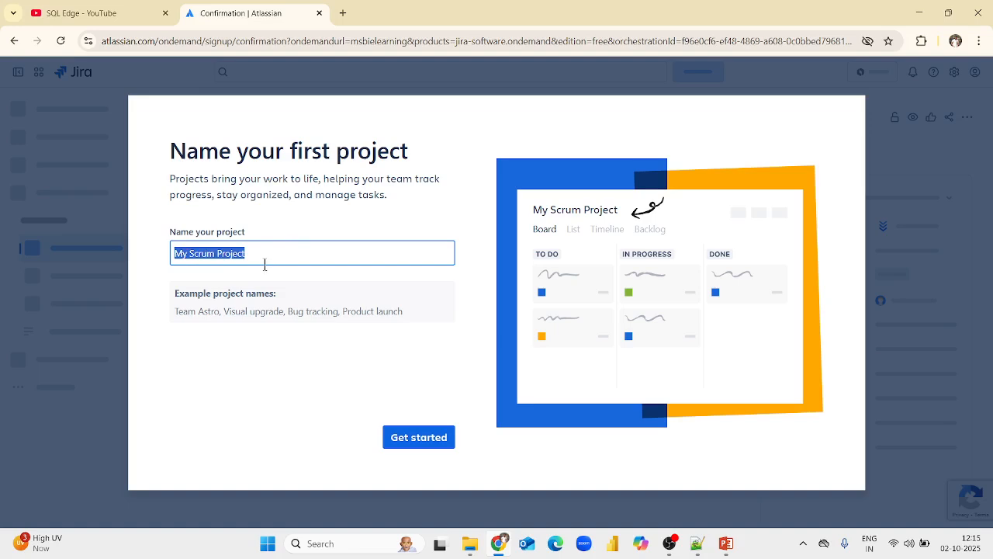
pyautogui.write('Ji')
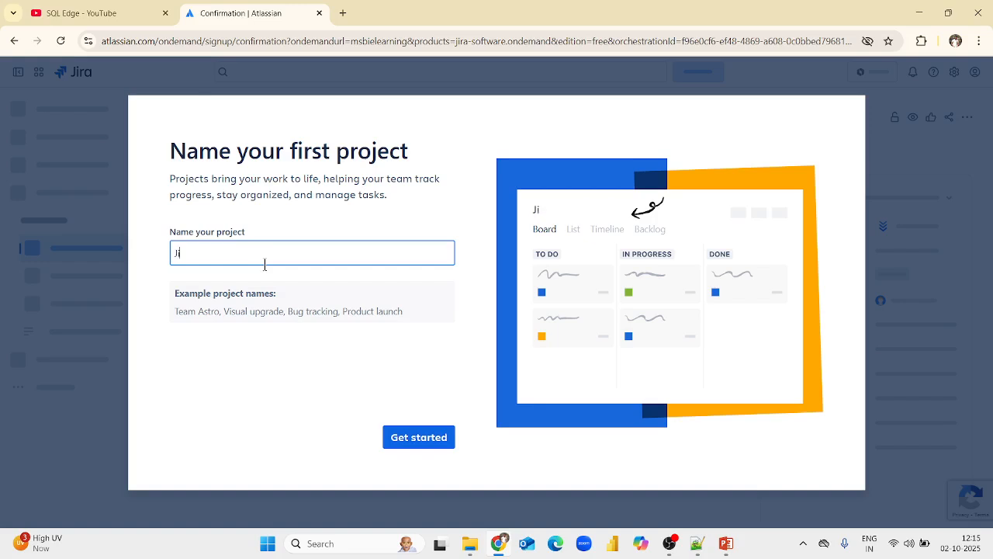
pyautogui.write('raTutorial')
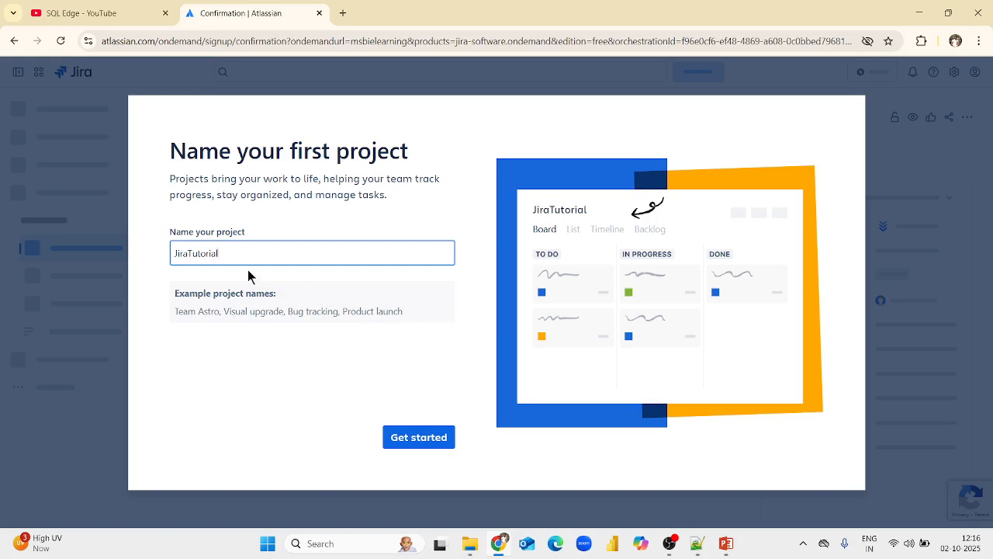
pyautogui.click(435, 439)
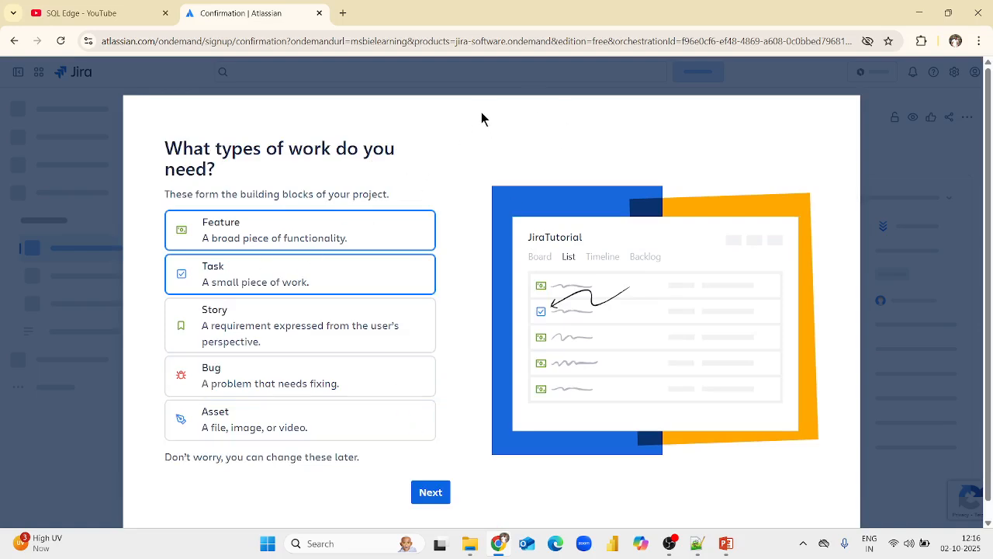
# Deselect the Feature and Task work types for the project.
pyautogui.moveTo(482, 124); pyautogui.dragTo(481, 99)
pyautogui.click(349, 171)
pyautogui.moveTo(202, 239); pyautogui.dragTo(349, 244)
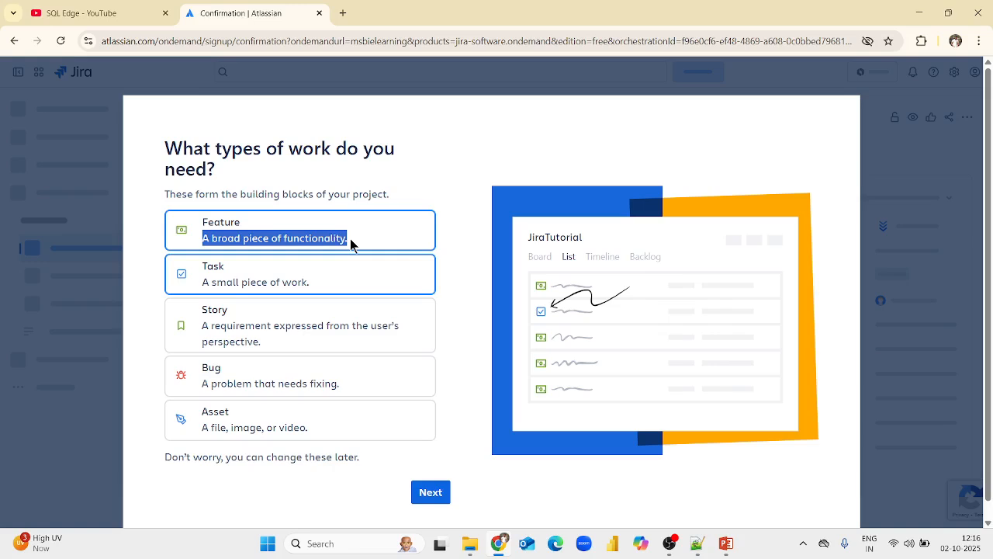
pyautogui.moveTo(349, 239); pyautogui.dragTo(350, 239)
pyautogui.moveTo(202, 283); pyautogui.dragTo(363, 299)
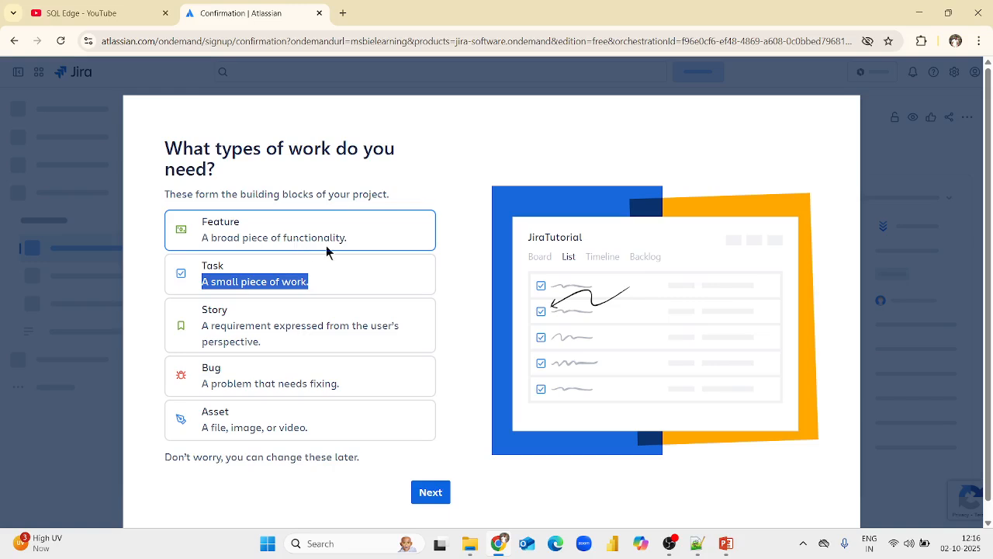
# Select and then deselect the Story and Bug work types to preview them.
pyautogui.moveTo(203, 326); pyautogui.dragTo(272, 348)
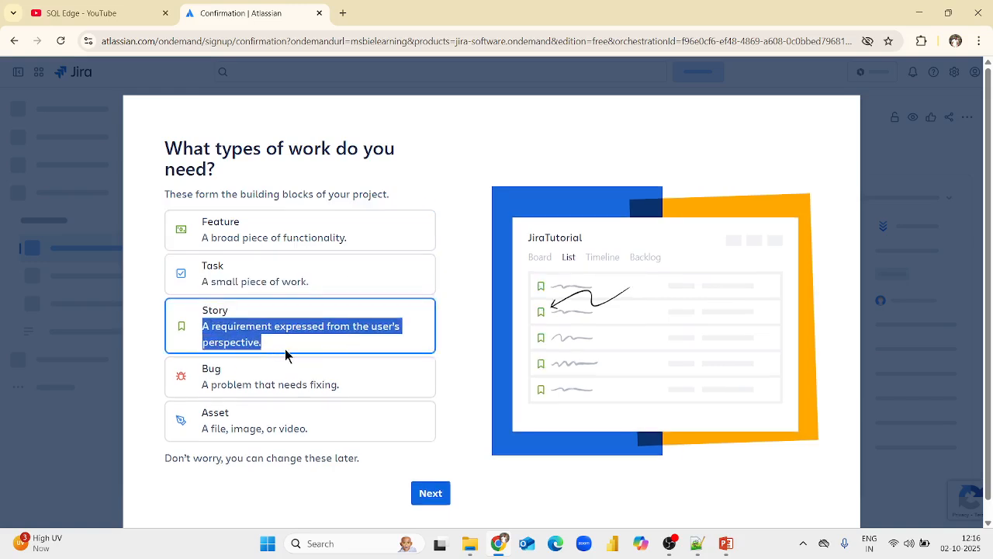
pyautogui.click(273, 349)
pyautogui.moveTo(266, 349); pyautogui.dragTo(200, 332)
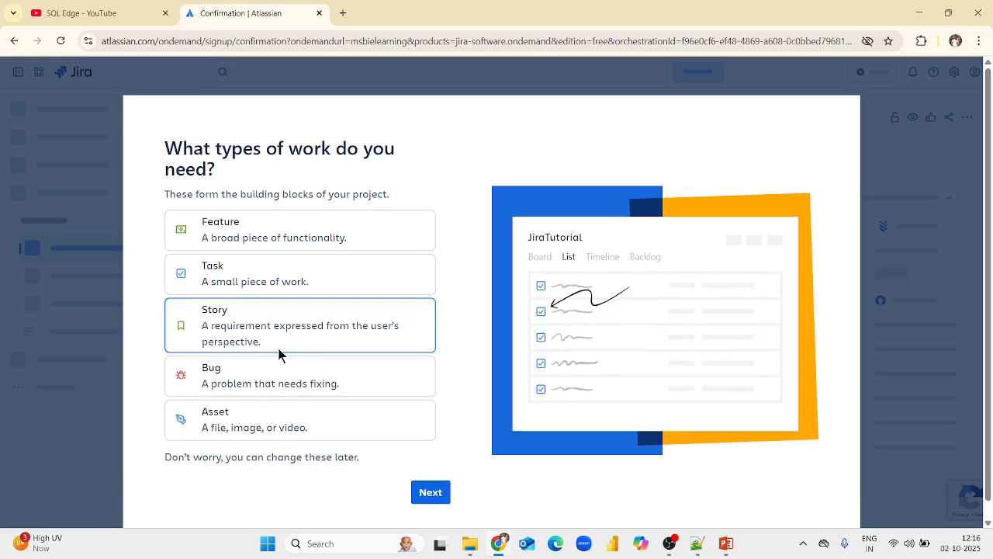
pyautogui.moveTo(200, 387); pyautogui.dragTo(352, 392)
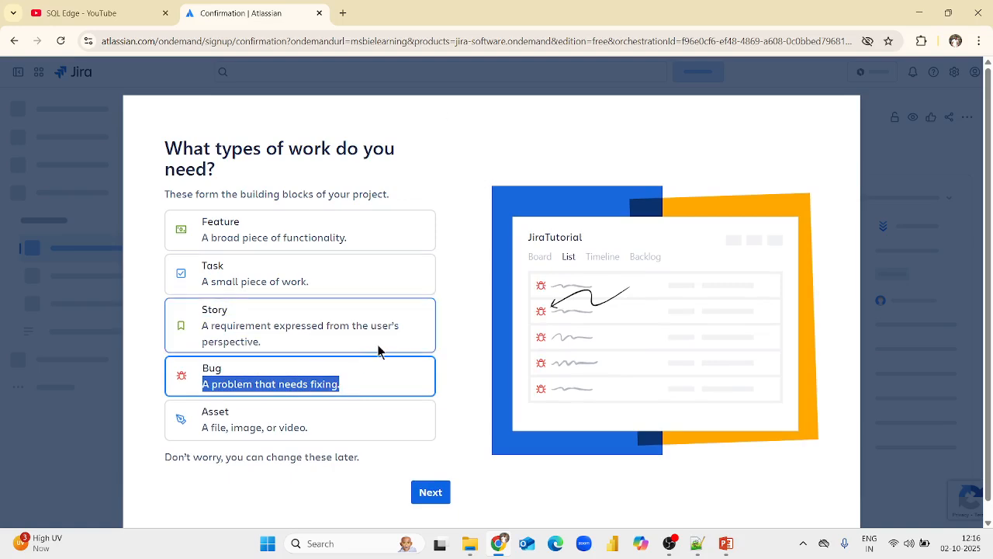
pyautogui.scroll(-1, 377, 368)
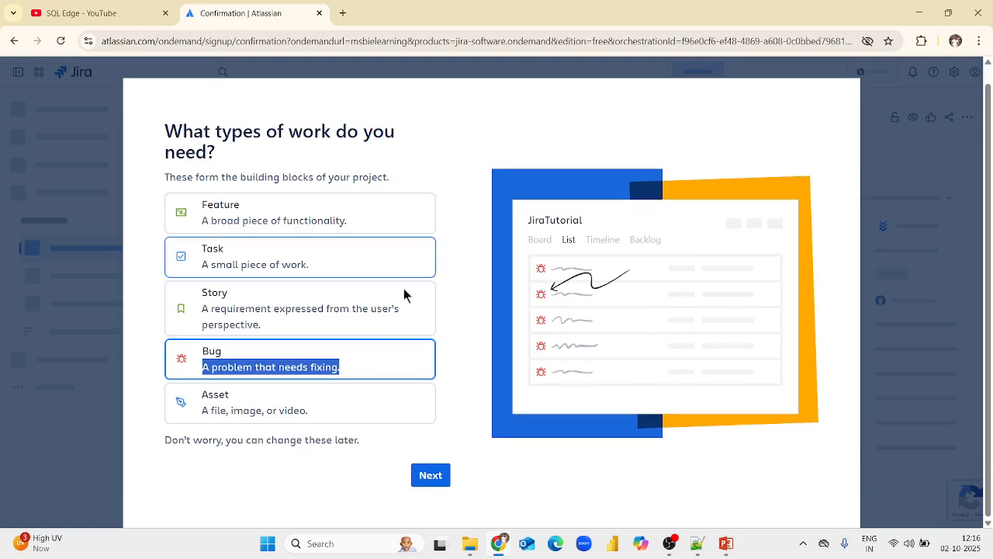
pyautogui.click(360, 368)
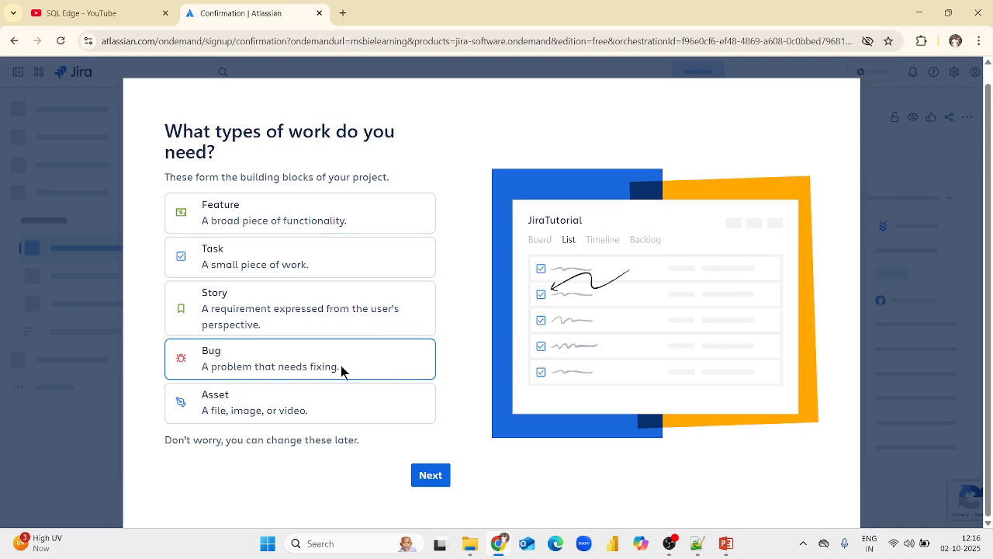
# Select Asset as the project's work type and continue to the status setup.
pyautogui.moveTo(199, 419); pyautogui.dragTo(310, 423)
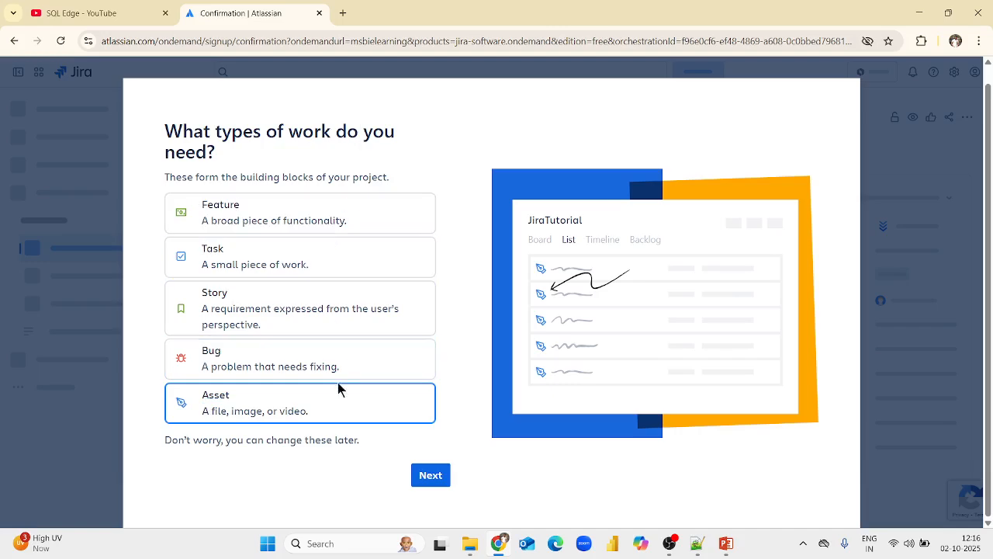
pyautogui.click(430, 479)
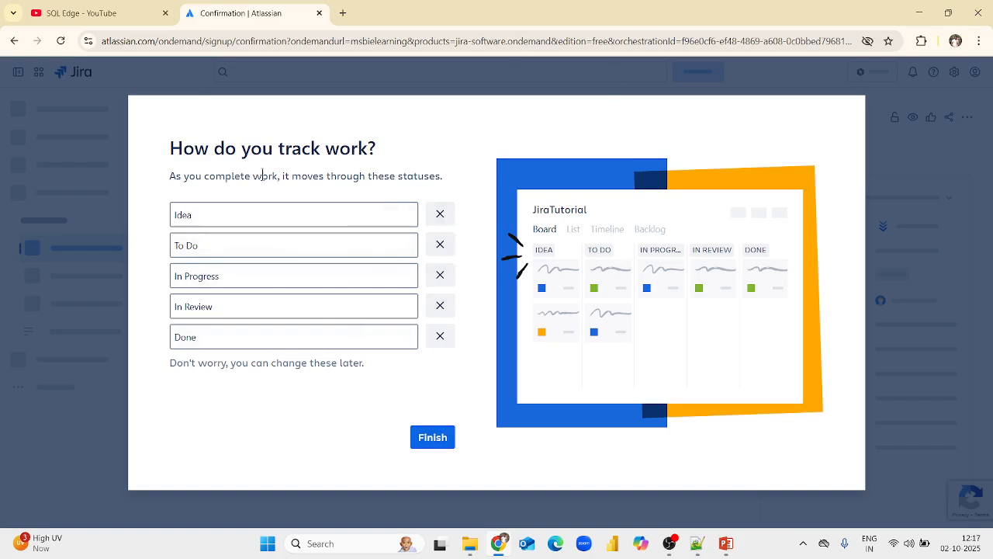
# Keep the statuses Idea, To Do, In Progress, In Review and Done, and finish the project setup.
pyautogui.moveTo(171, 180); pyautogui.dragTo(446, 179)
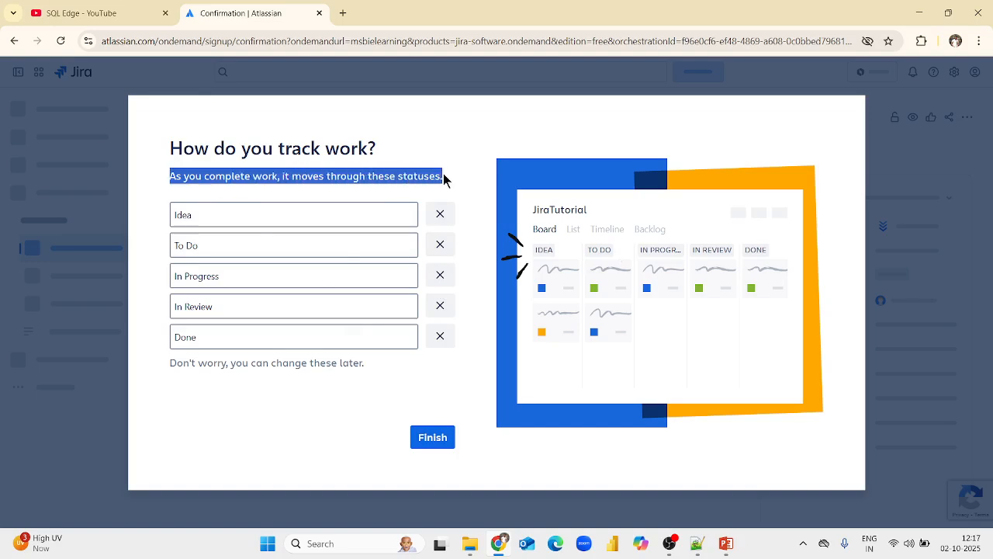
pyautogui.click(240, 248)
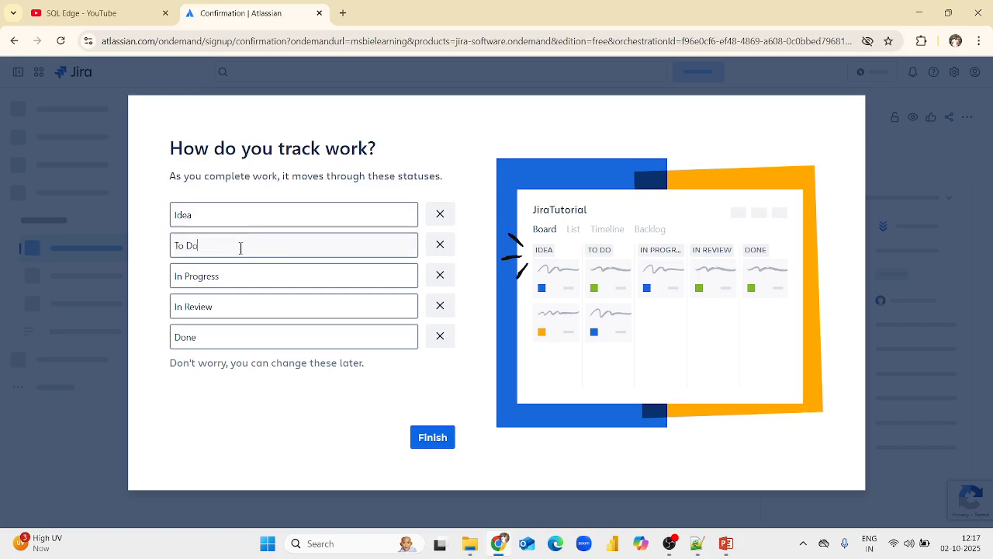
pyautogui.click(241, 337)
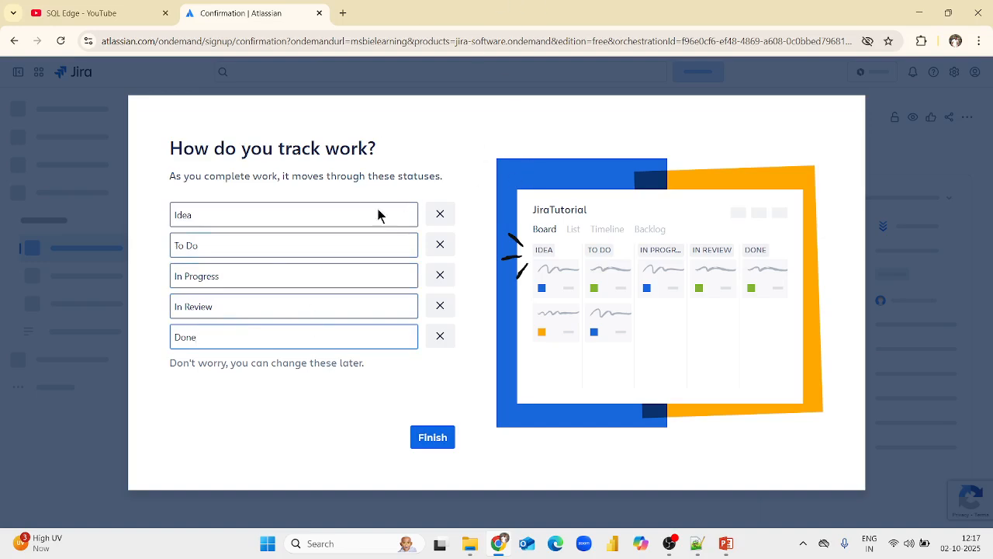
pyautogui.click(432, 439)
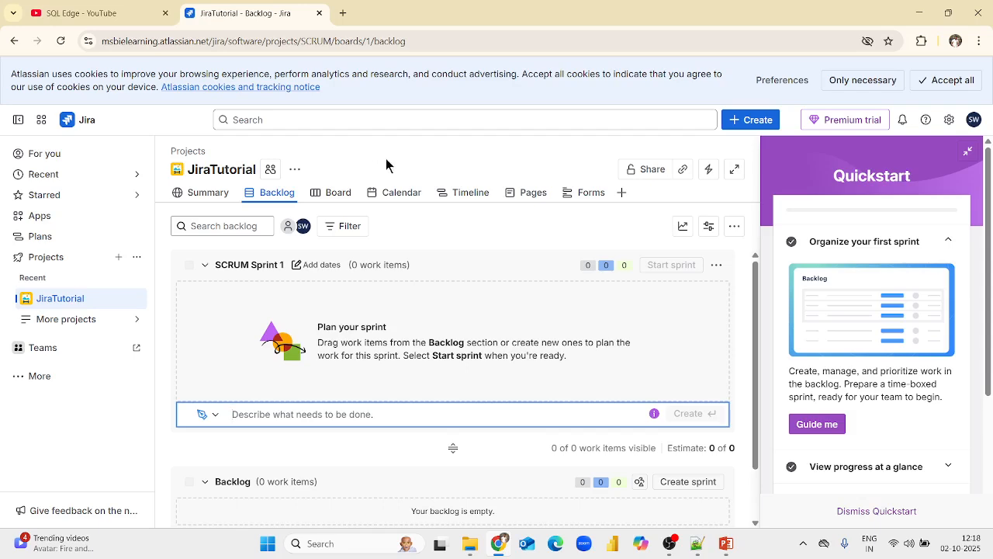
pyautogui.click(135, 325)
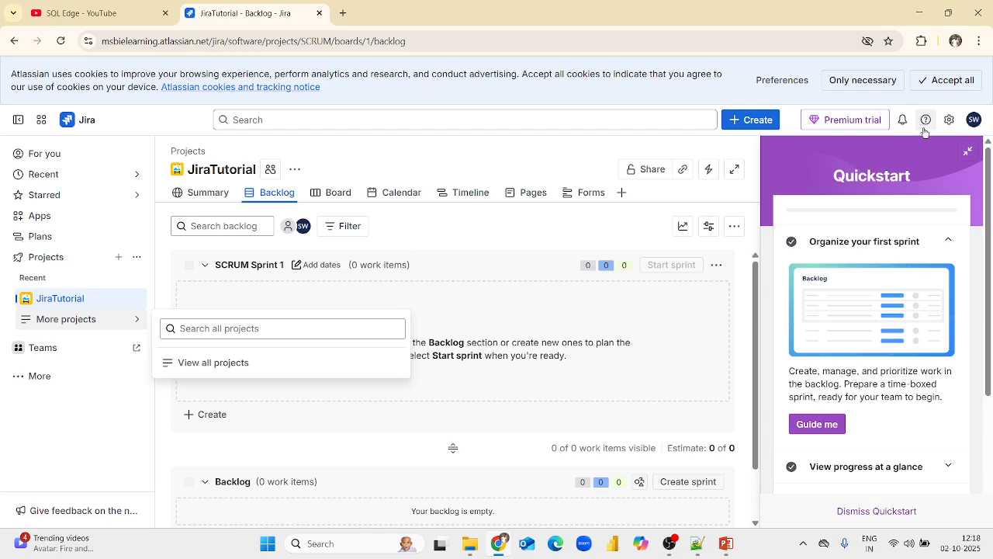
pyautogui.click(948, 122)
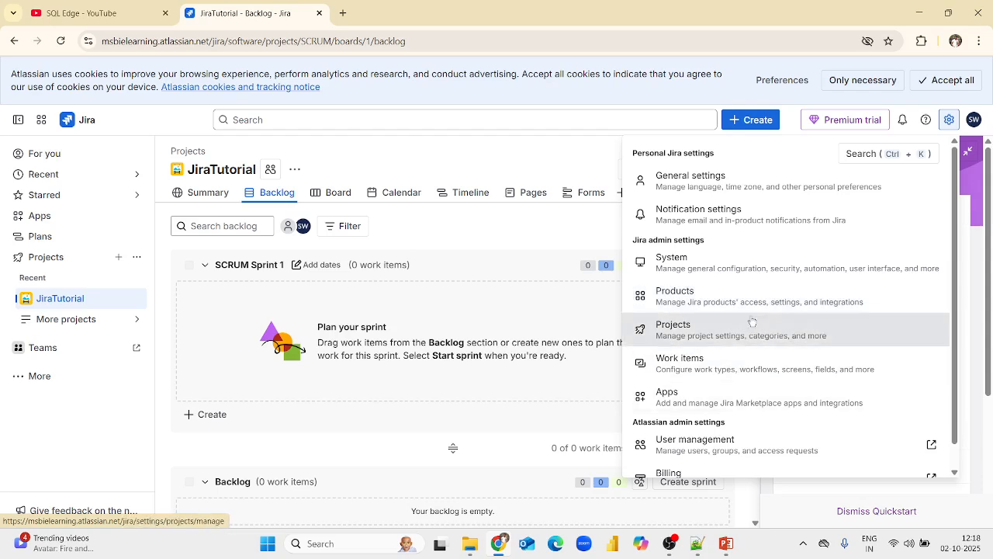
pyautogui.click(596, 148)
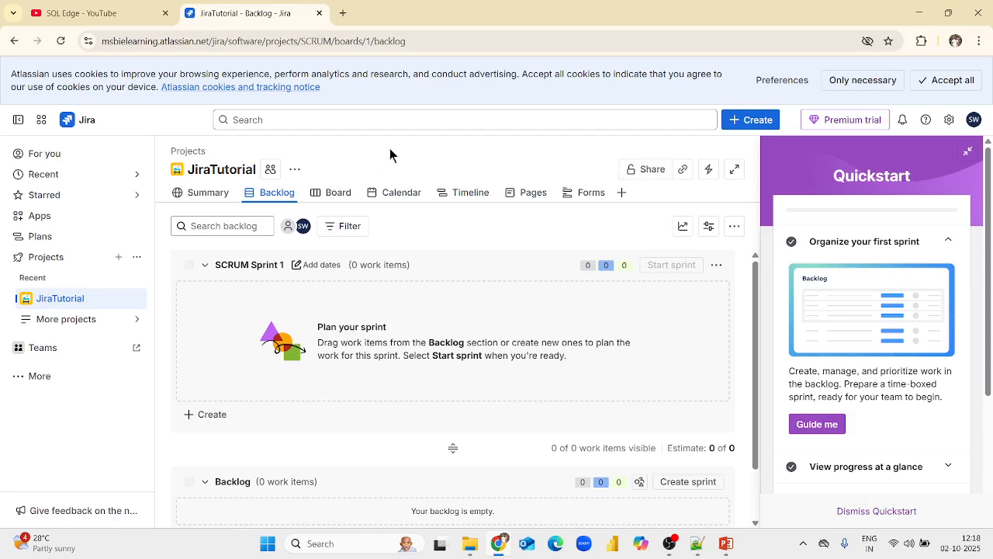
# Accept all Atlassian cookies on the JiraTutorial backlog page.
pyautogui.moveTo(195, 169); pyautogui.dragTo(257, 171)
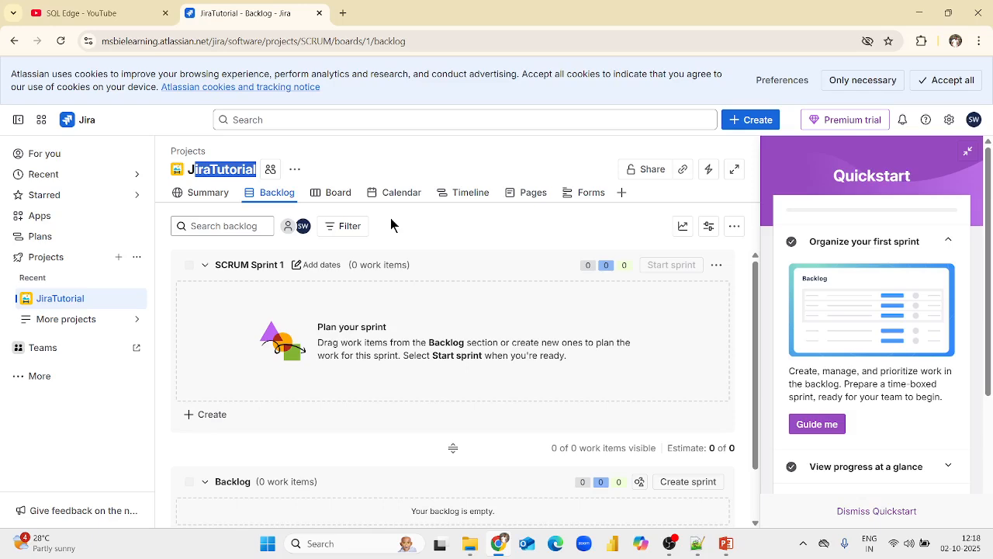
pyautogui.click(945, 80)
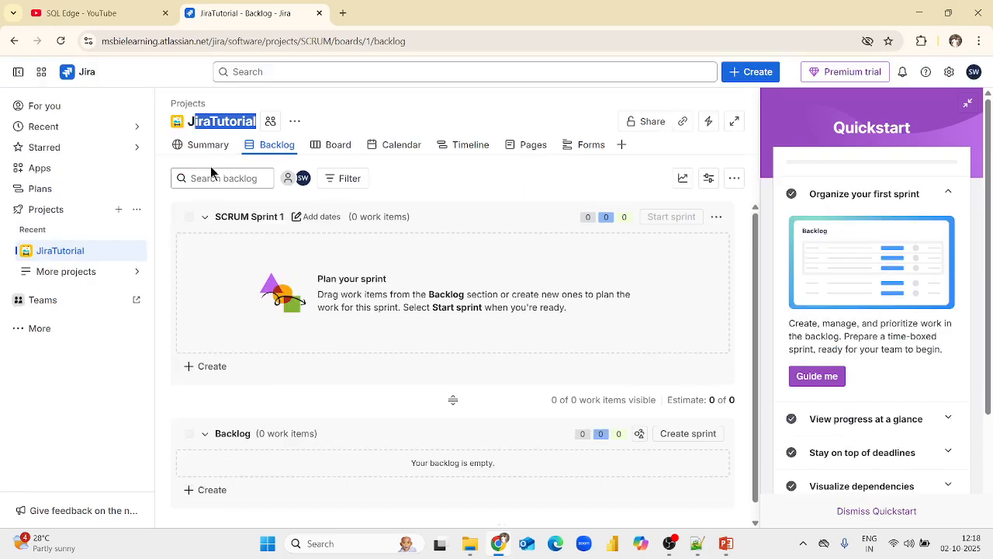
# View the JiraTutorial project's Summary and Board pages, and collapse the Quickstart guide.
pyautogui.click(208, 144)
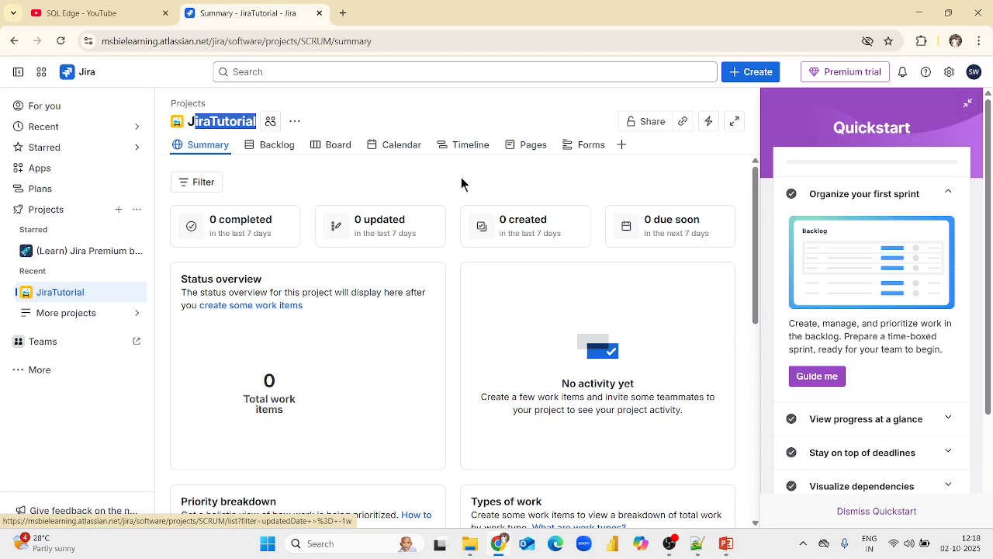
pyautogui.click(294, 178)
pyautogui.click(332, 145)
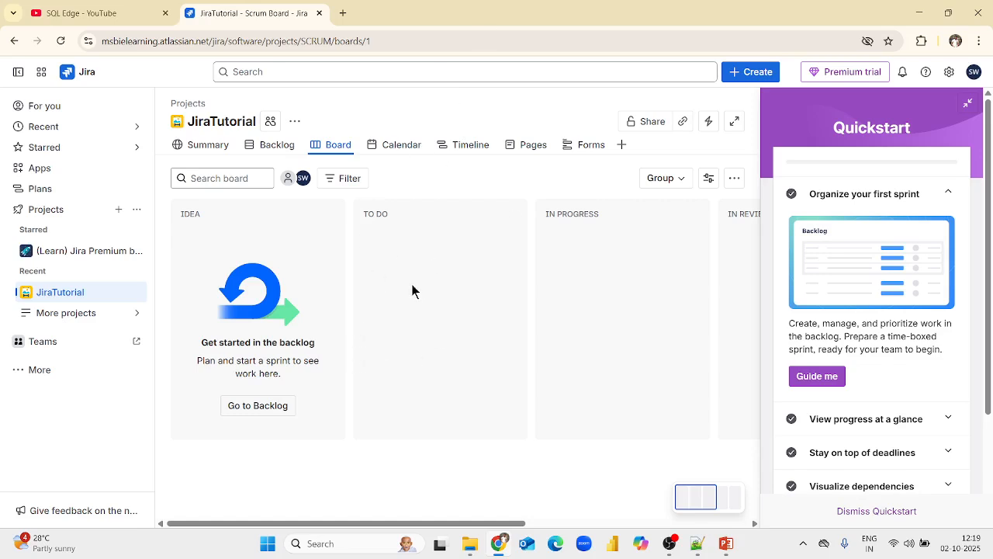
pyautogui.click(967, 103)
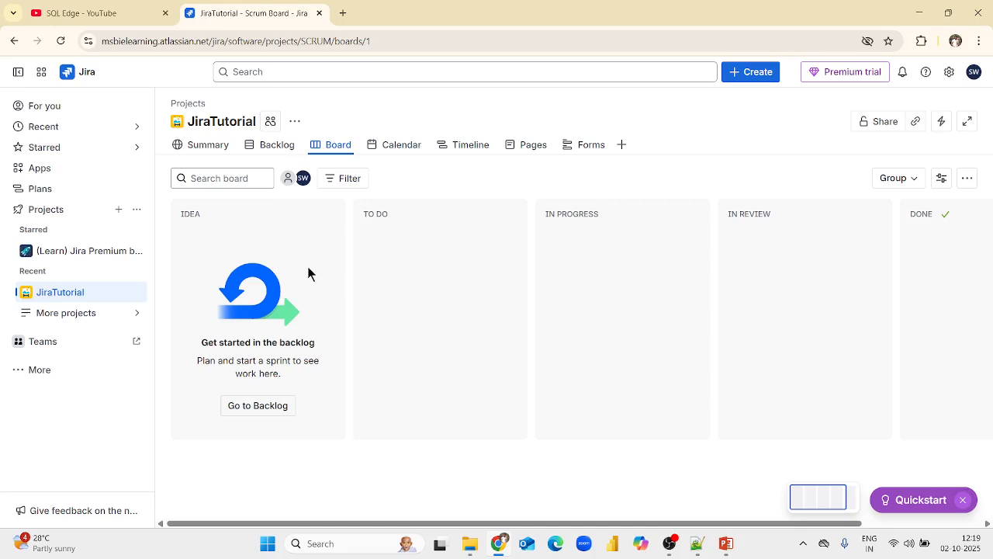
# Review the project's Calendar with its additional filter options, and view the Timeline.
pyautogui.click(411, 149)
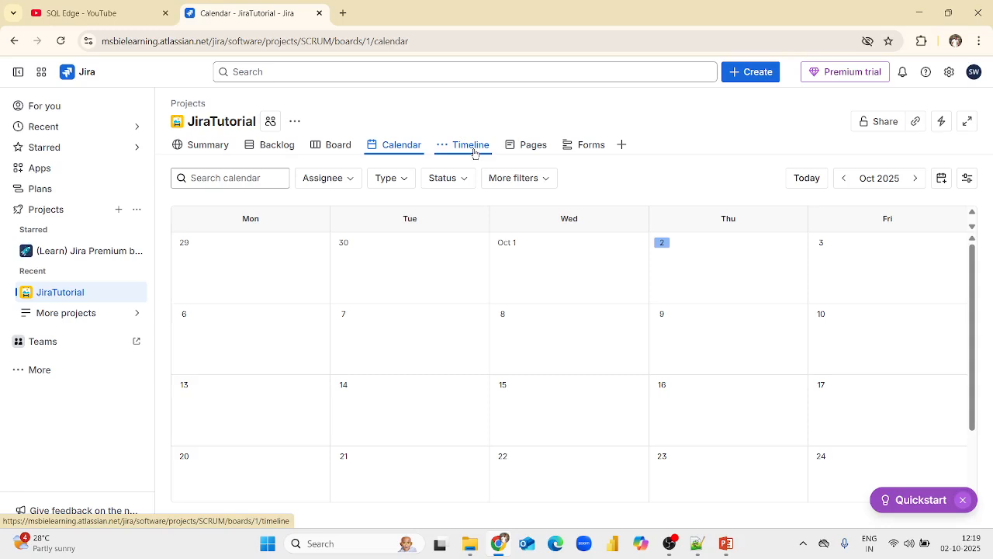
pyautogui.click(543, 178)
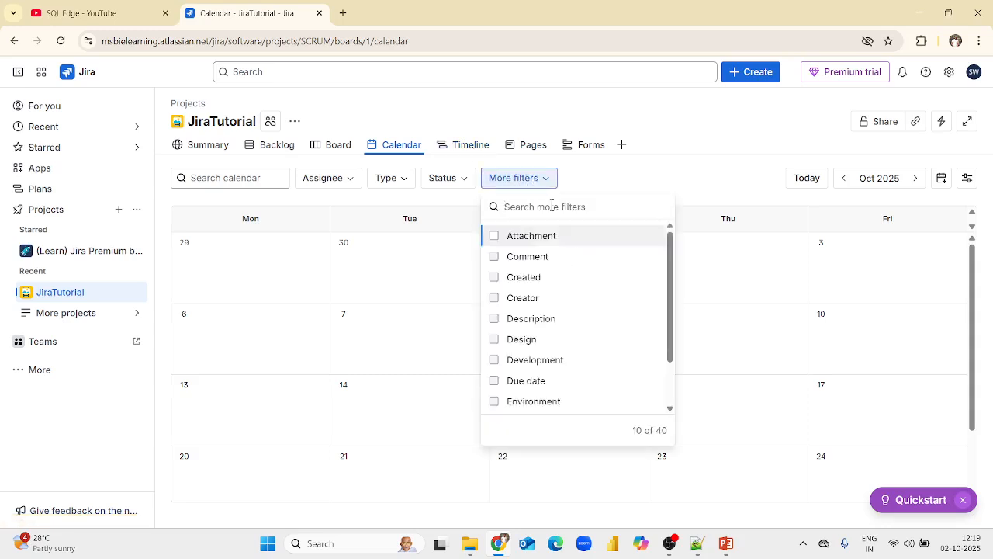
pyautogui.scroll(-2, 549, 369)
pyautogui.scroll(2, 564, 342)
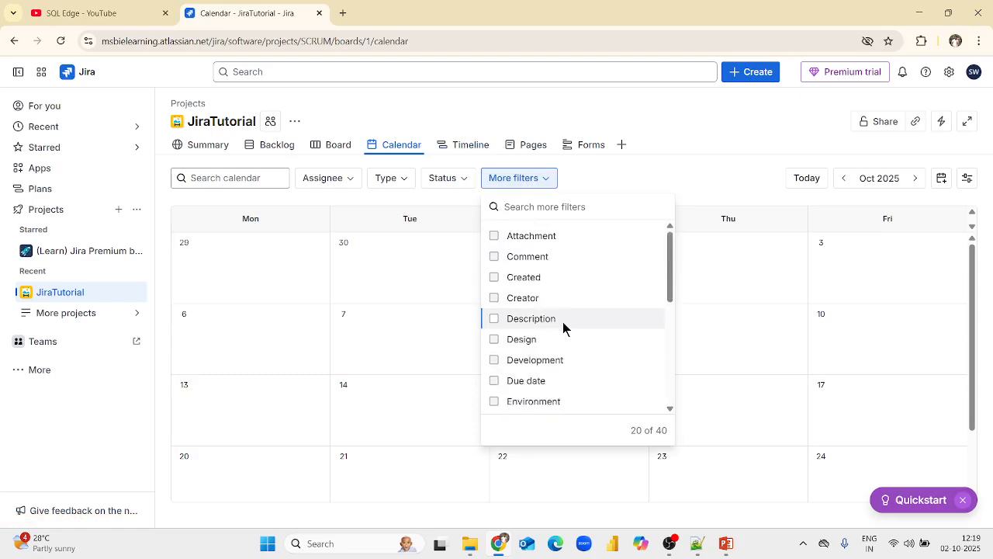
pyautogui.click(613, 182)
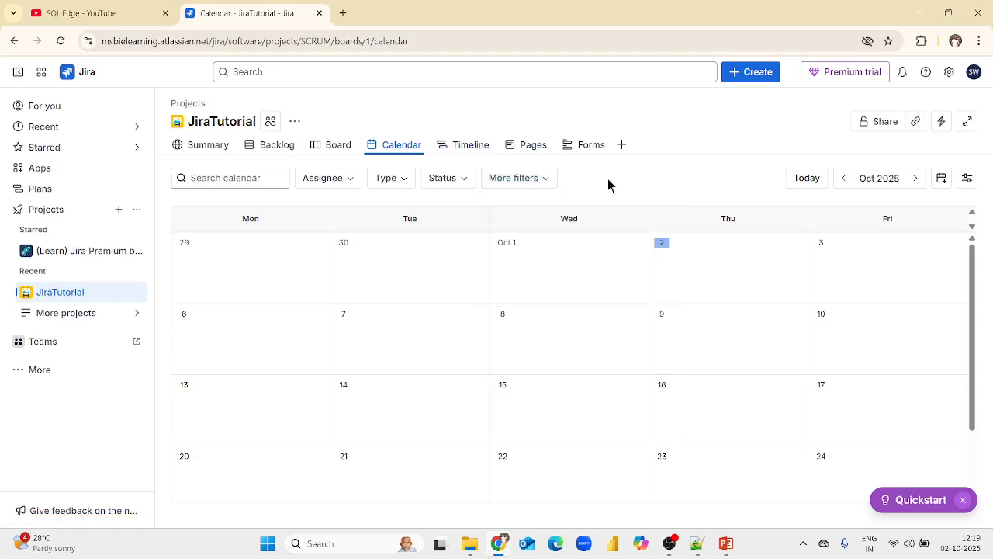
pyautogui.click(470, 146)
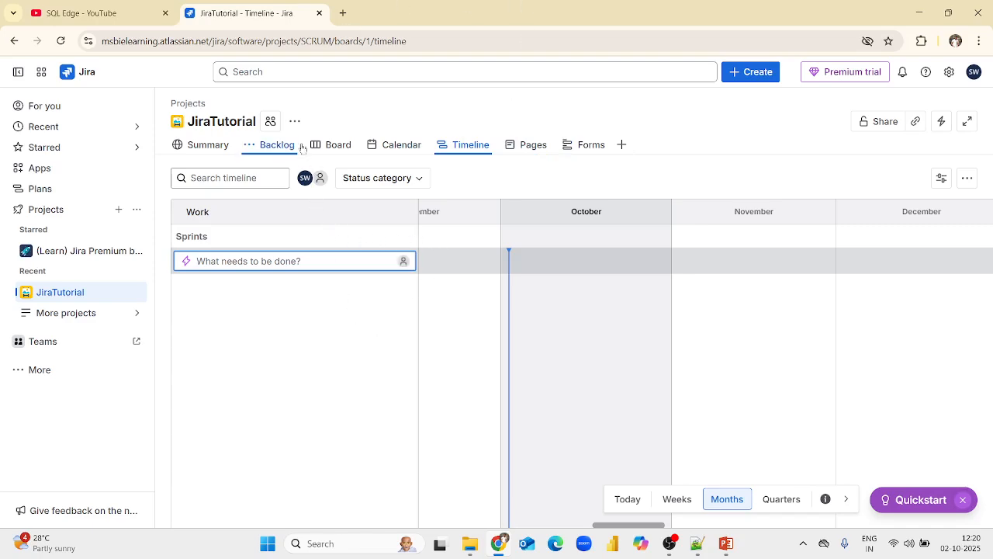
# Start a new work item from the board in the JiraTutorial project and set its work type to Epic.
pyautogui.click(336, 145)
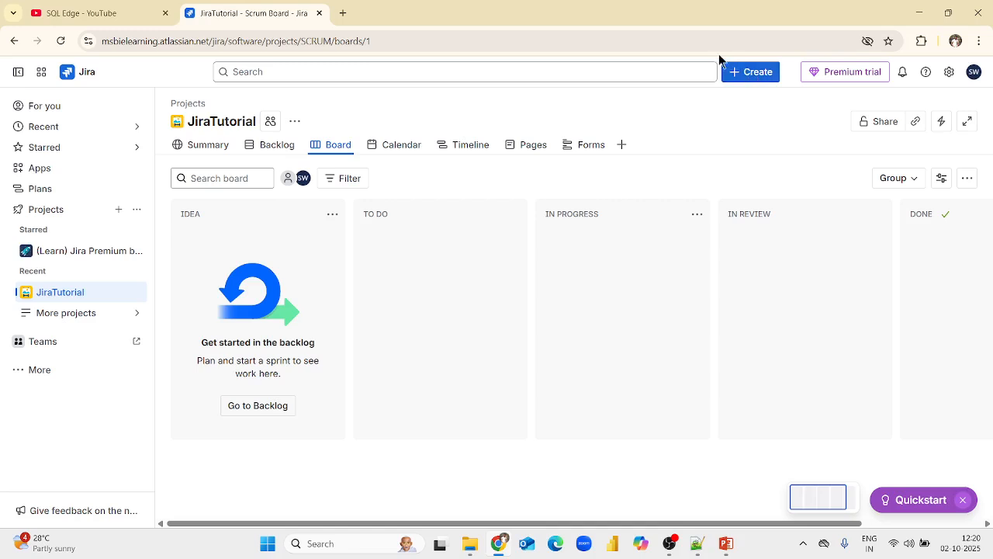
pyautogui.click(746, 78)
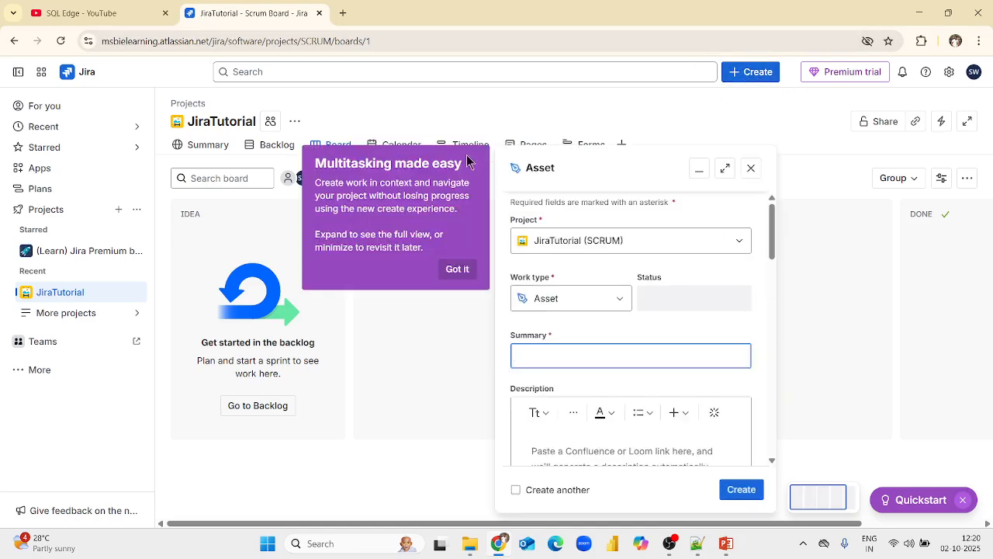
pyautogui.click(457, 269)
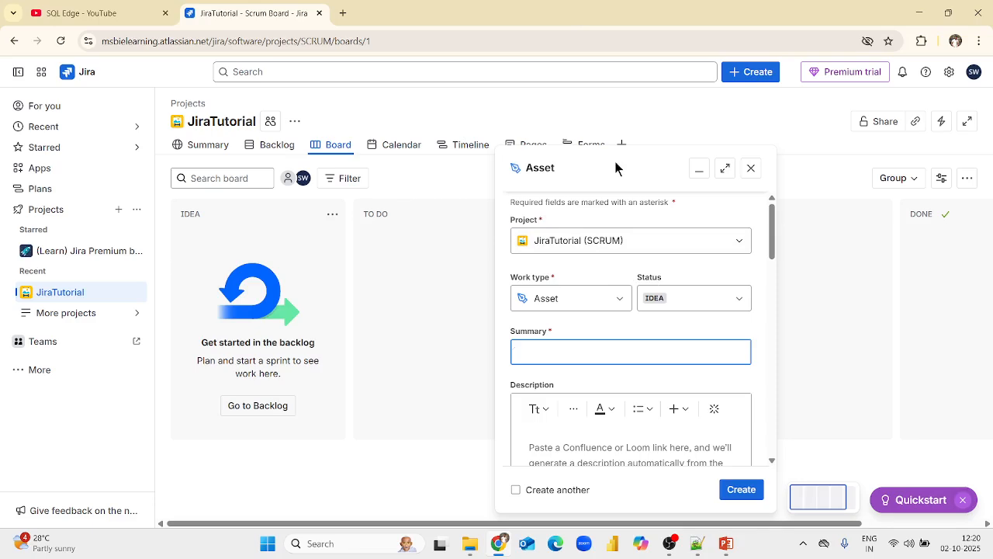
pyautogui.click(531, 239)
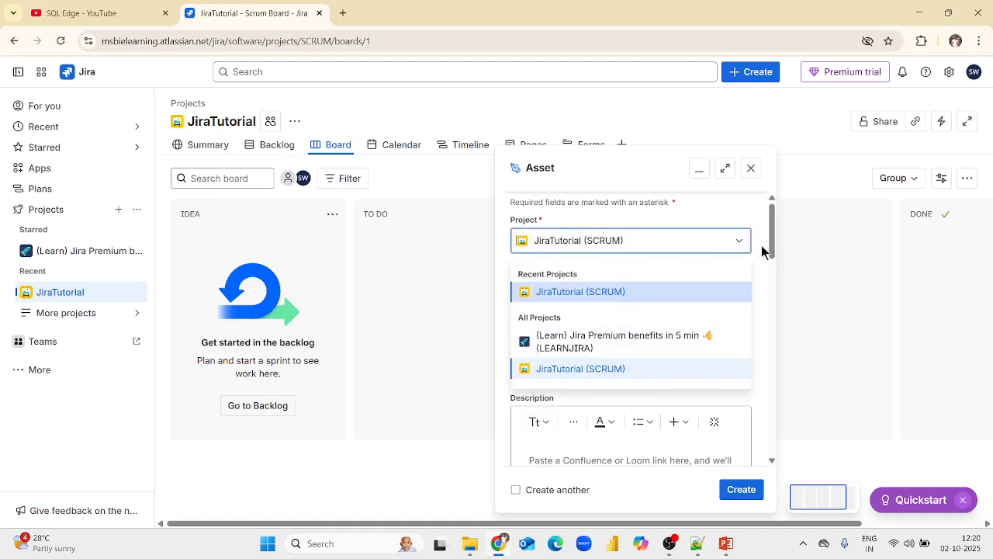
pyautogui.moveTo(765, 248); pyautogui.dragTo(762, 301)
pyautogui.click(627, 324)
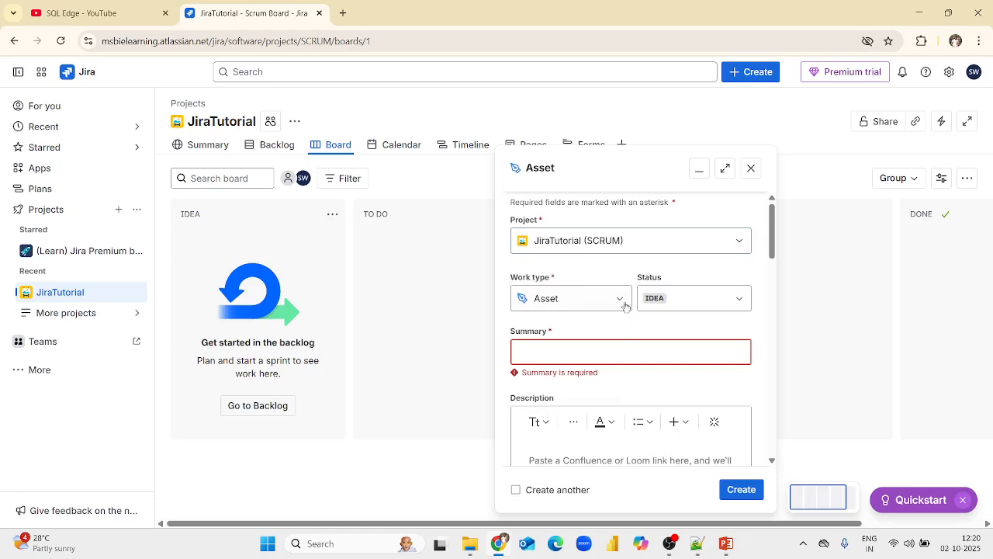
pyautogui.click(625, 302)
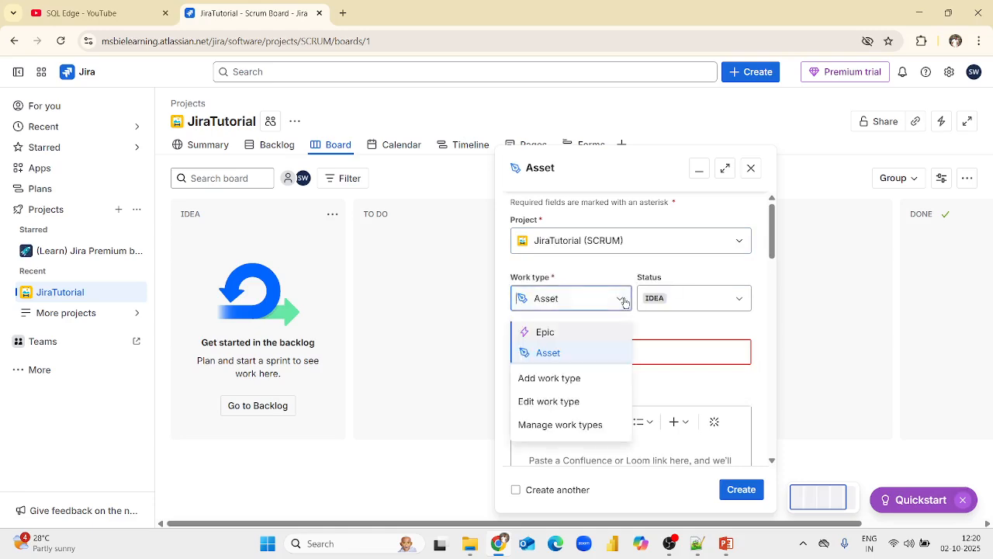
pyautogui.click(553, 332)
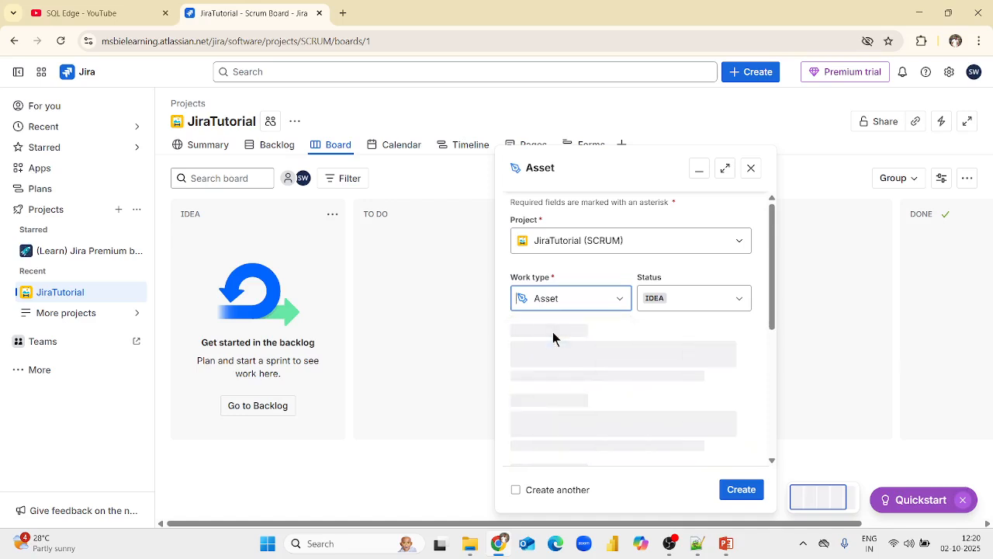
# Review the status options available for the new epic without changing its status.
pyautogui.click(738, 299)
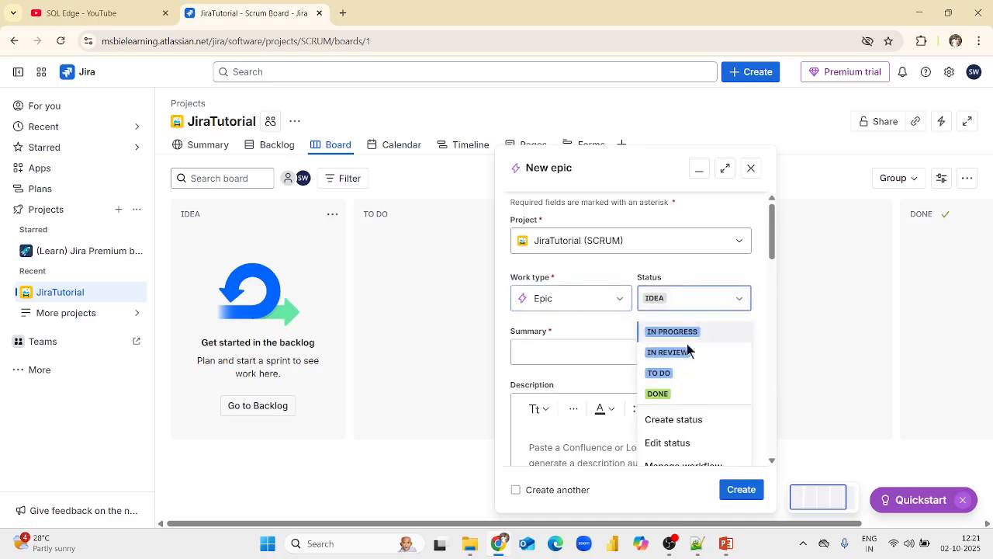
pyautogui.click(599, 322)
pyautogui.click(741, 300)
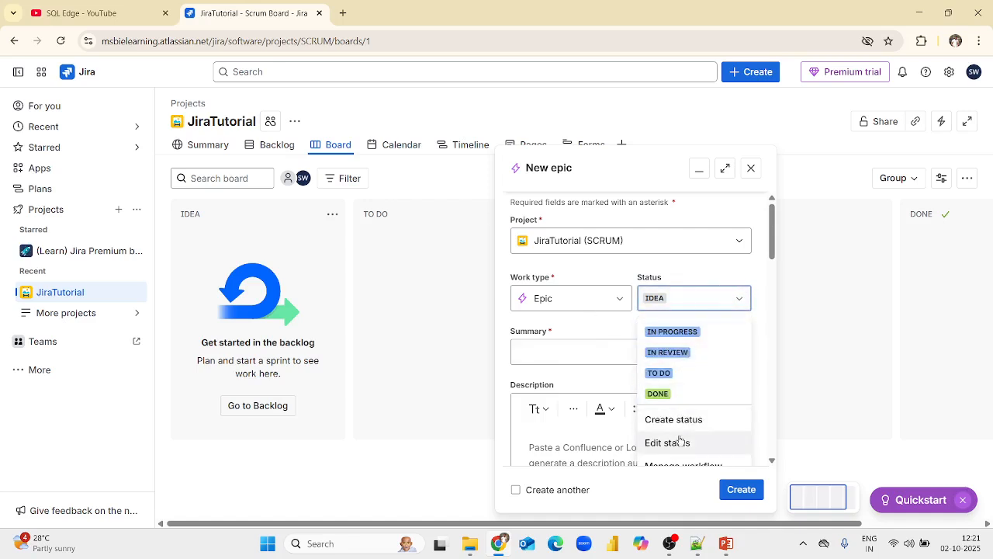
pyautogui.moveTo(771, 250)
pyautogui.mouseDown()
pyautogui.moveTo(774, 312)
pyautogui.moveTo(774, 252)
pyautogui.mouseUp()
# Enter "Create aLog in page" as the epic's summary.
pyautogui.click(558, 354)
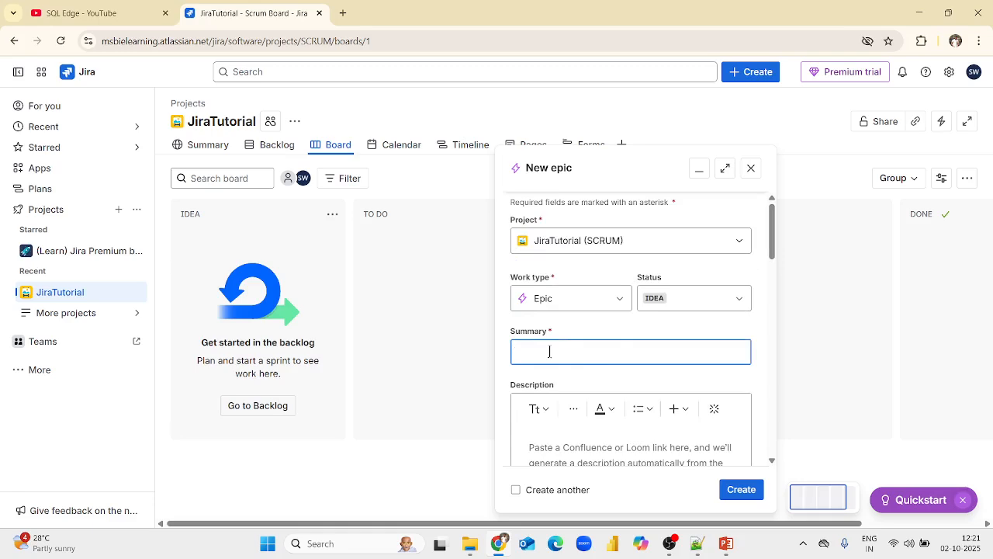
pyautogui.write('Create aLog in page')
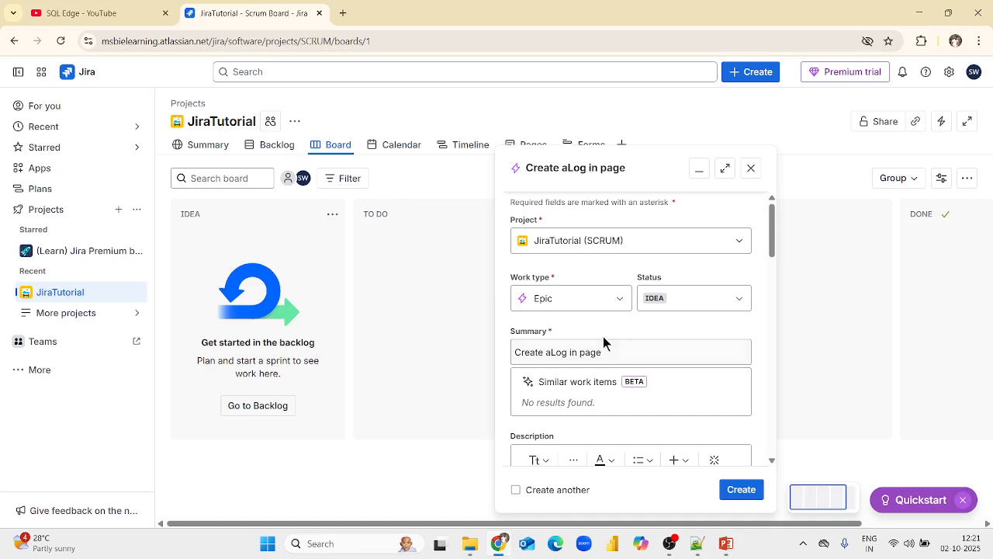
# Copy the epic's summary text "Create aLog in page" into its description.
pyautogui.scroll(-1, 624, 326)
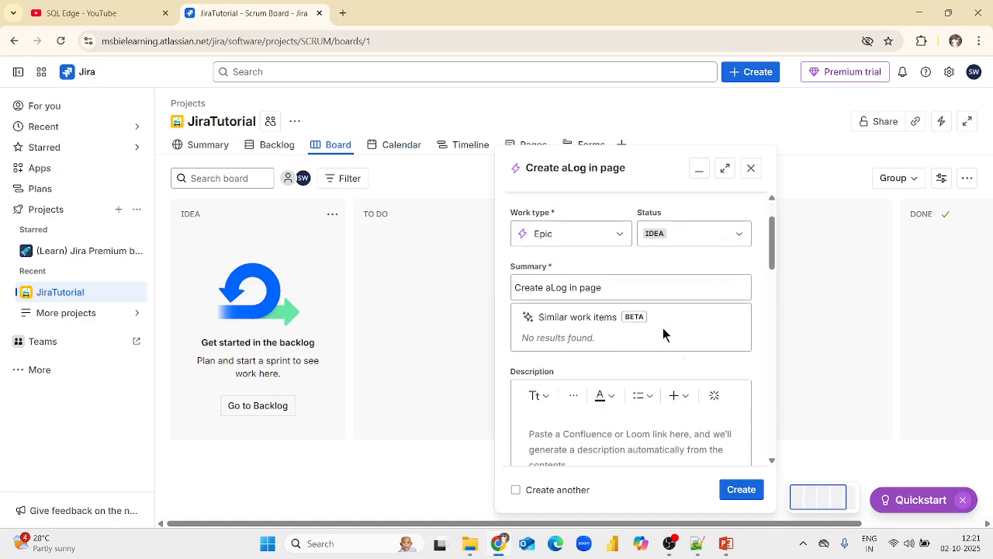
pyautogui.scroll(-1, 593, 429)
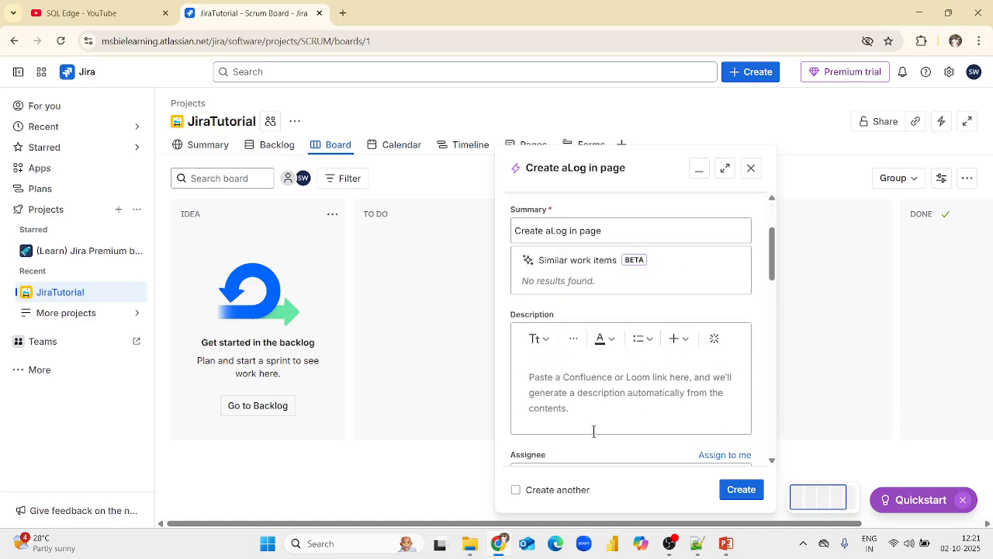
pyautogui.moveTo(607, 227); pyautogui.dragTo(499, 229)
pyautogui.hotkey('ctrl', 'c')
pyautogui.click(612, 372)
pyautogui.hotkey('ctrl', 'v')
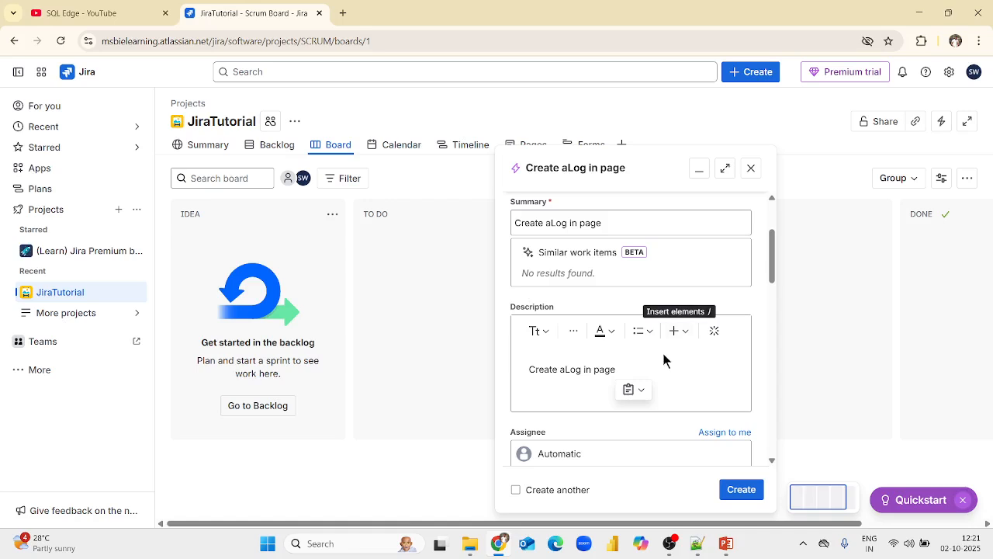
# Check the label and parent options available for the epic.
pyautogui.moveTo(772, 270); pyautogui.dragTo(772, 310)
pyautogui.click(743, 307)
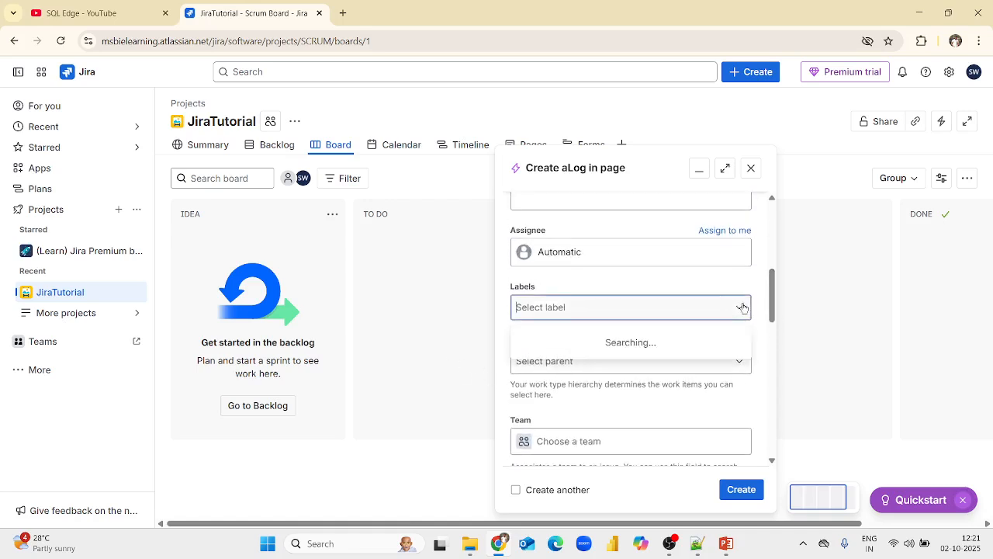
pyautogui.click(669, 286)
pyautogui.click(742, 363)
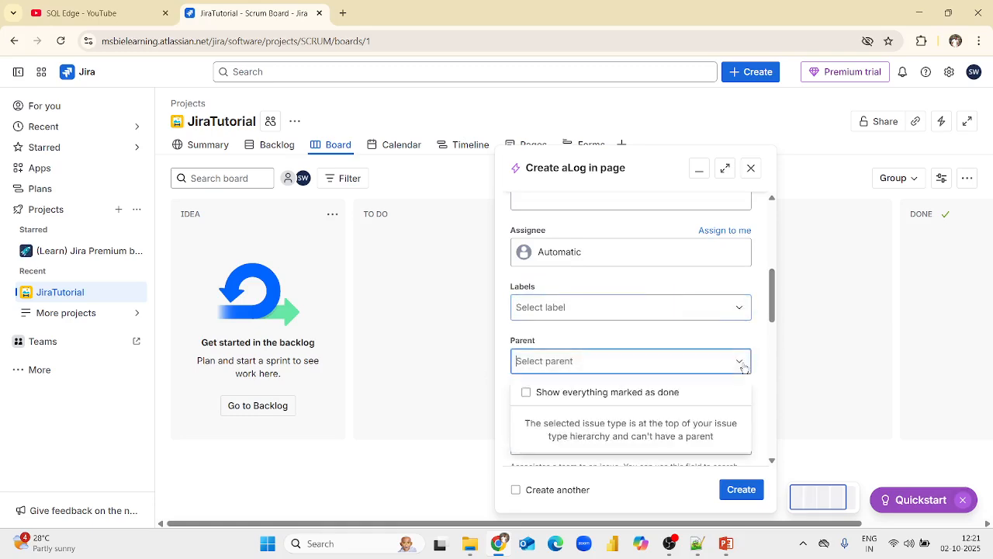
pyautogui.moveTo(773, 311); pyautogui.dragTo(776, 333)
# Start creating a new team from the epic's Team field and dismiss the WhatsApp notification.
pyautogui.click(735, 301)
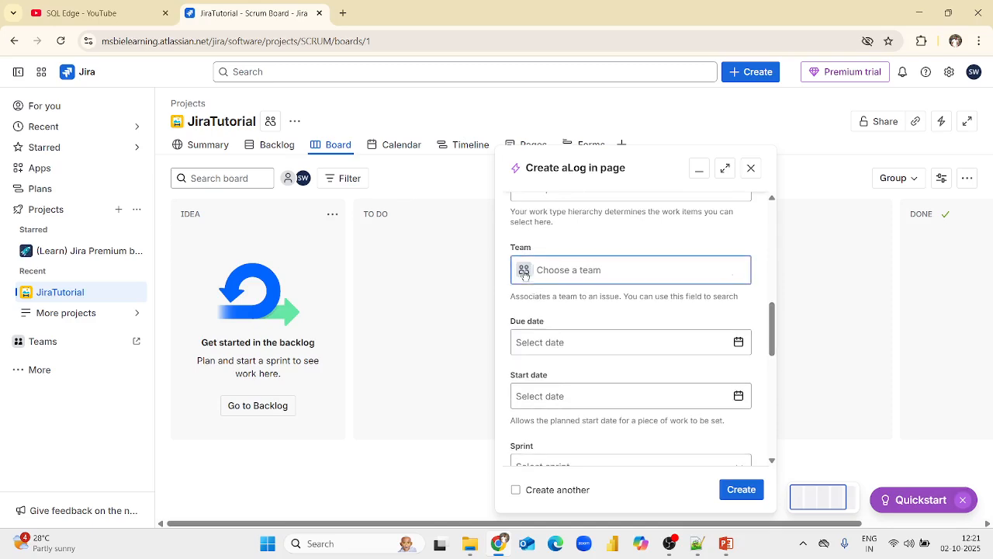
pyautogui.click(608, 270)
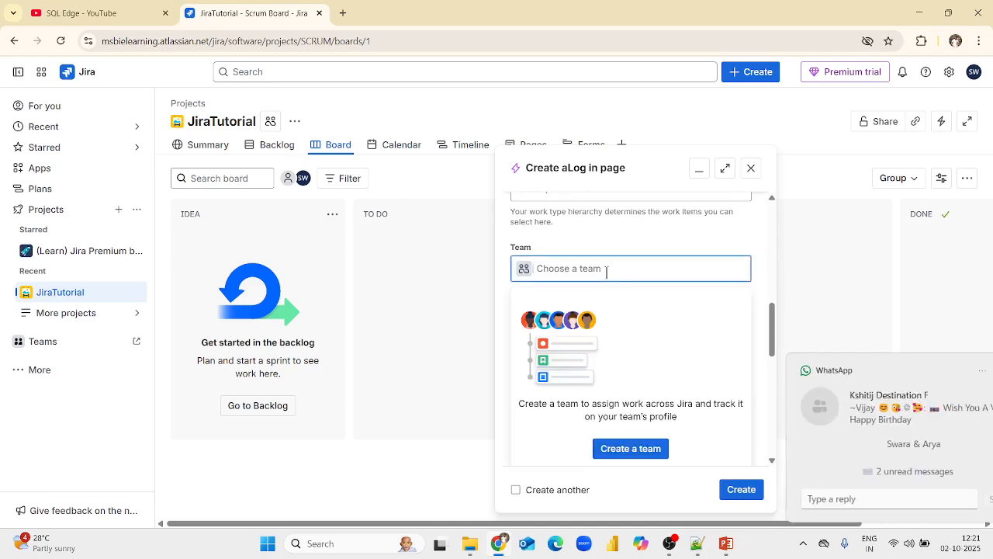
pyautogui.click(966, 371)
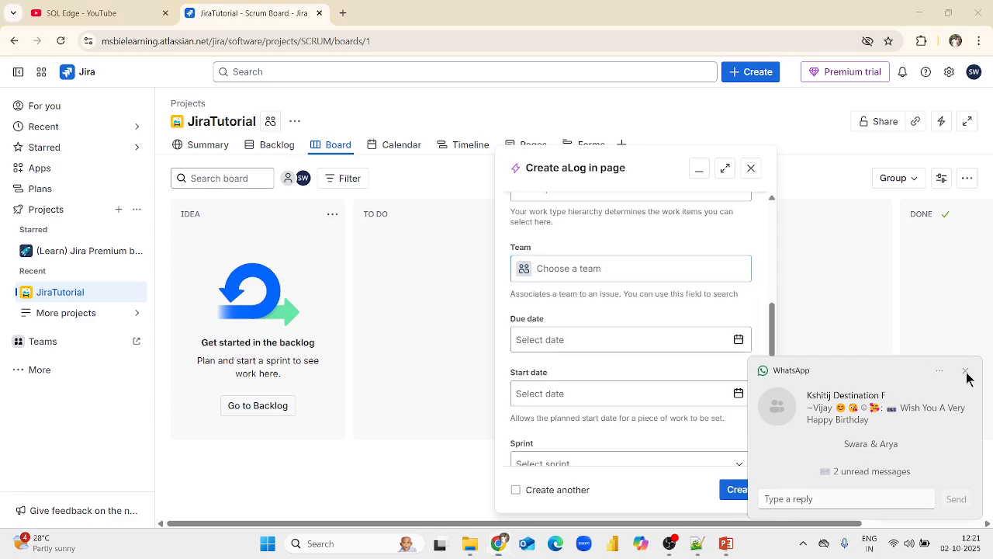
pyautogui.click(588, 270)
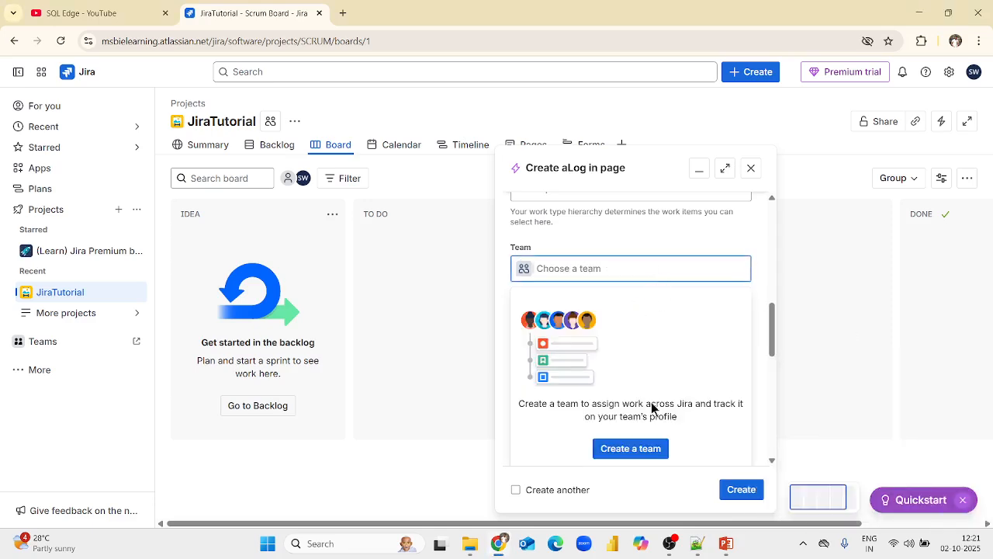
pyautogui.click(632, 449)
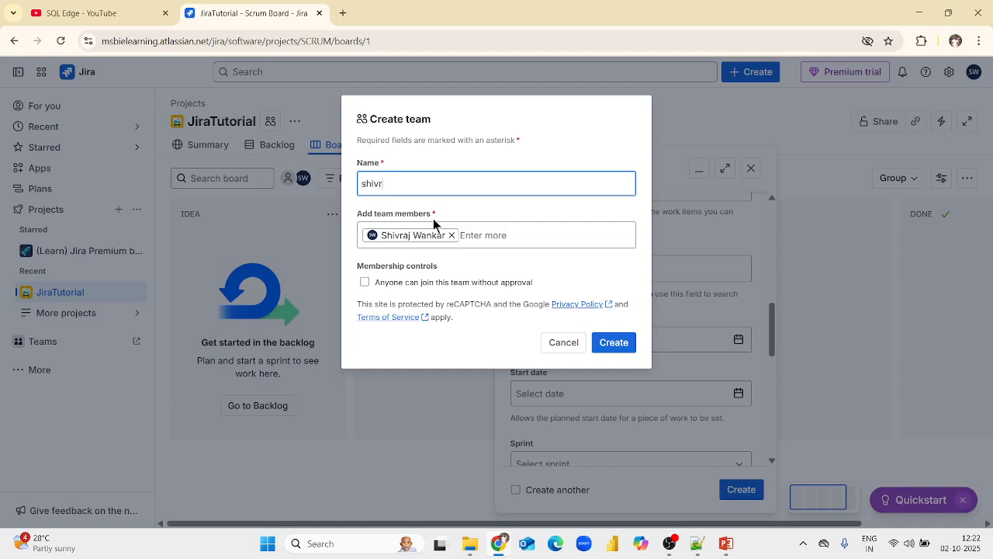
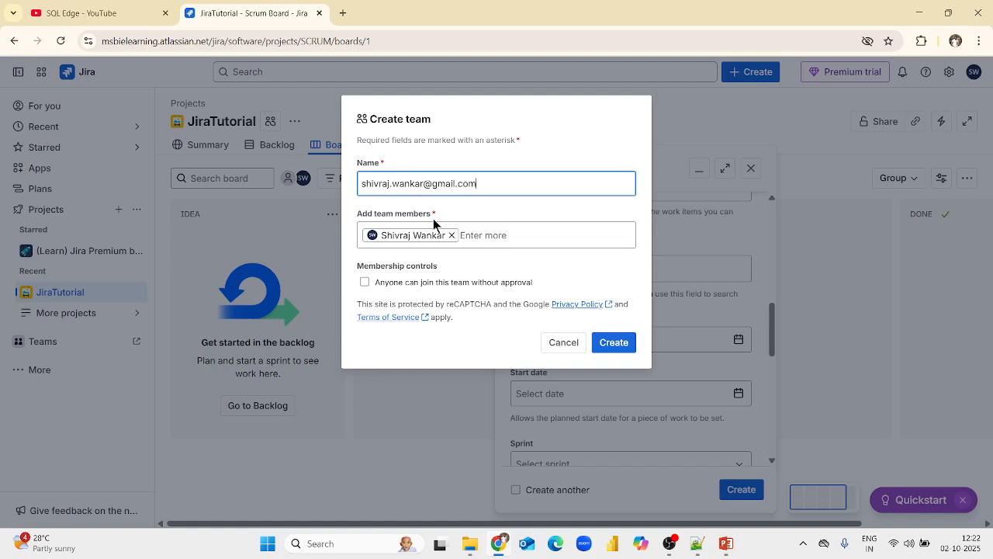
# Enter a team member's email address in the new team's name field and copy it.
pyautogui.moveTo(492, 183); pyautogui.dragTo(355, 191)
pyautogui.click(505, 186)
pyautogui.moveTo(491, 186); pyautogui.dragTo(306, 192)
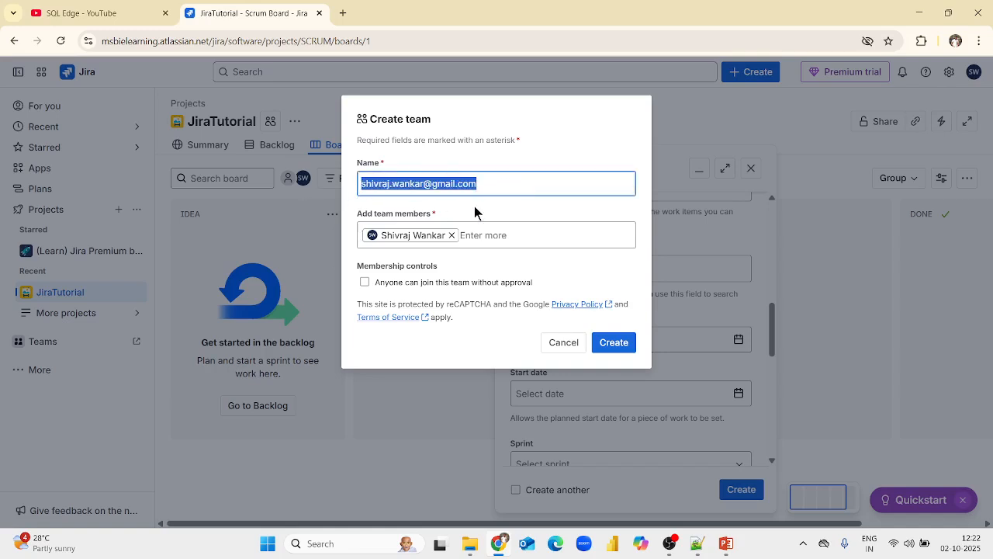
# Replace the new team's name with Development.
pyautogui.press('BackSpace')
pyautogui.write('De')
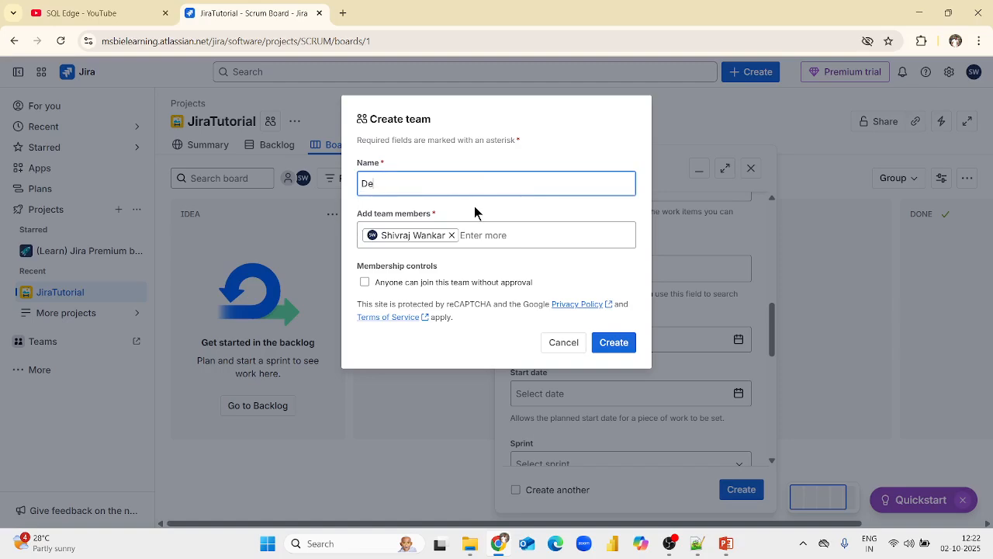
pyautogui.write('velopment')
# Add the copied email address as a second member of the Development team.
pyautogui.click(491, 235)
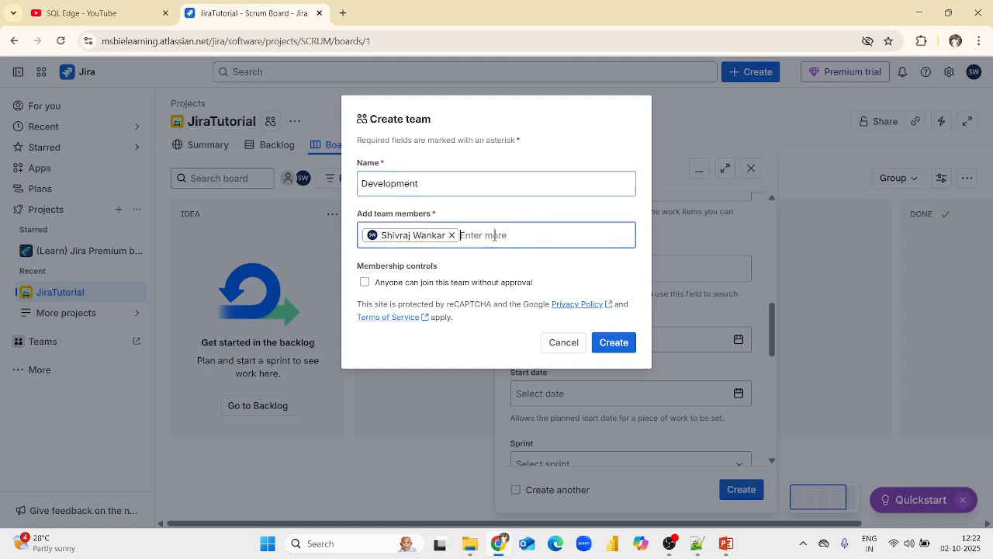
pyautogui.hotkey('ctrl', 'v')
pyautogui.click(479, 276)
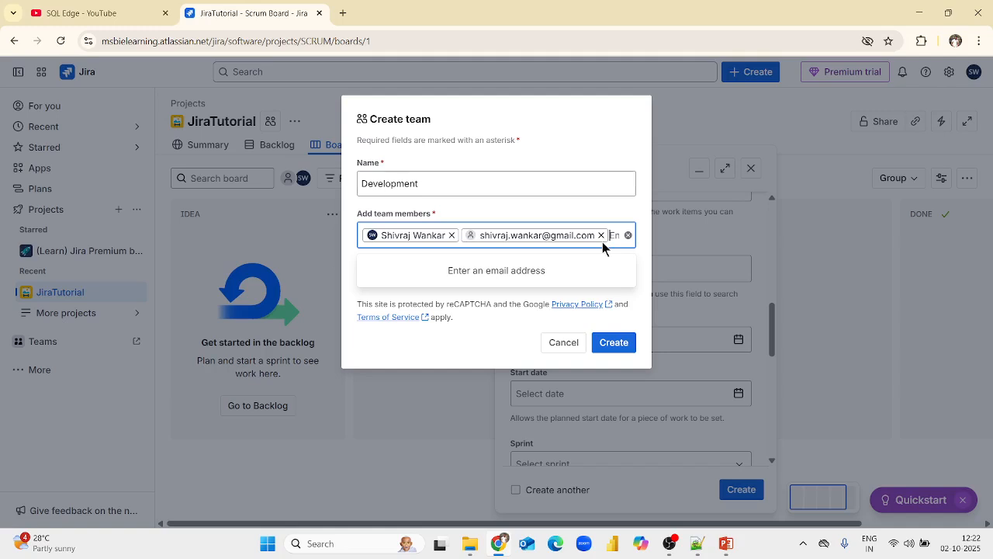
# Try to add another member's email address to the Development team, and discard the entry.
pyautogui.write('shivraj')
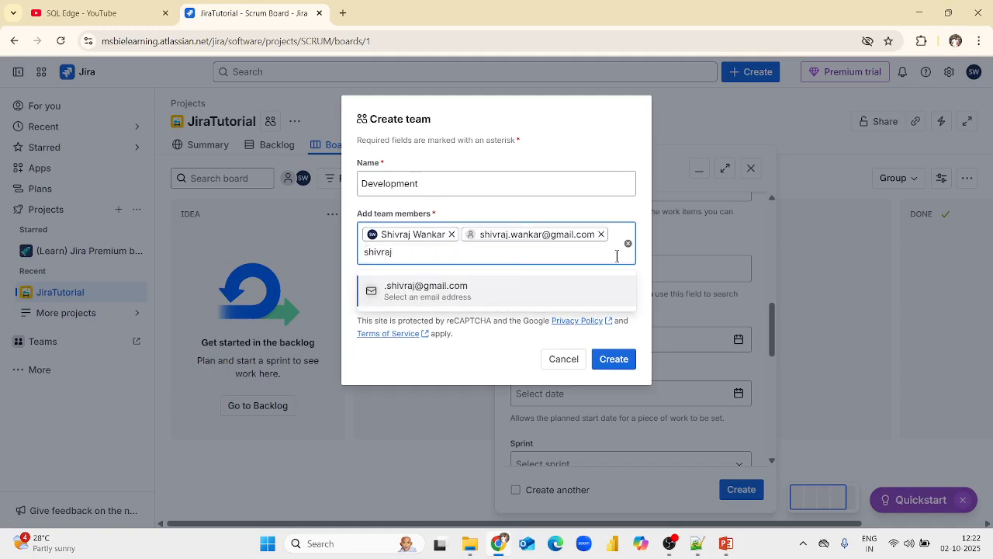
pyautogui.press('BackSpace')
pyautogui.press('BackSpace')
pyautogui.press('BackSpace')
pyautogui.press('BackSpace')
pyautogui.press('BackSpace')
pyautogui.press('BackSpace')
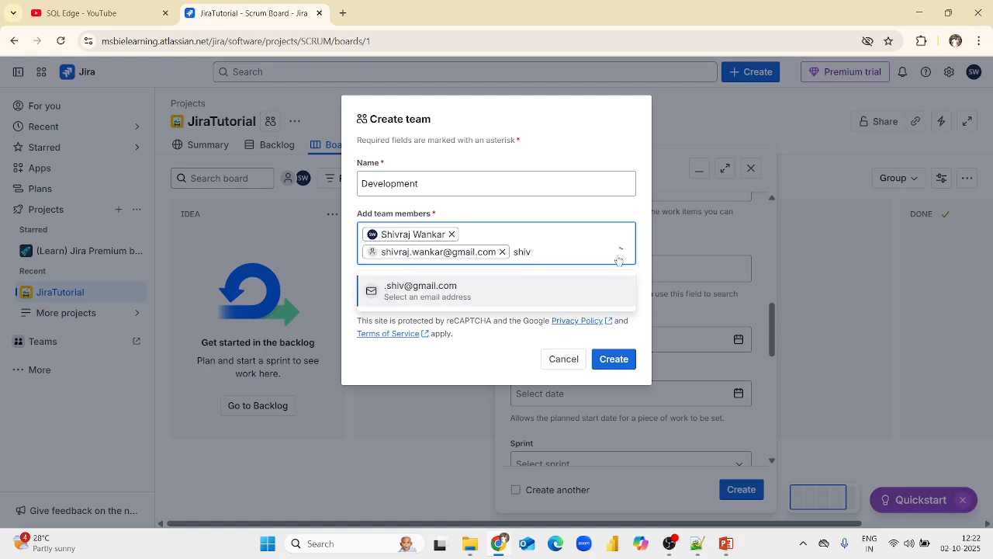
pyautogui.press('BackSpace')
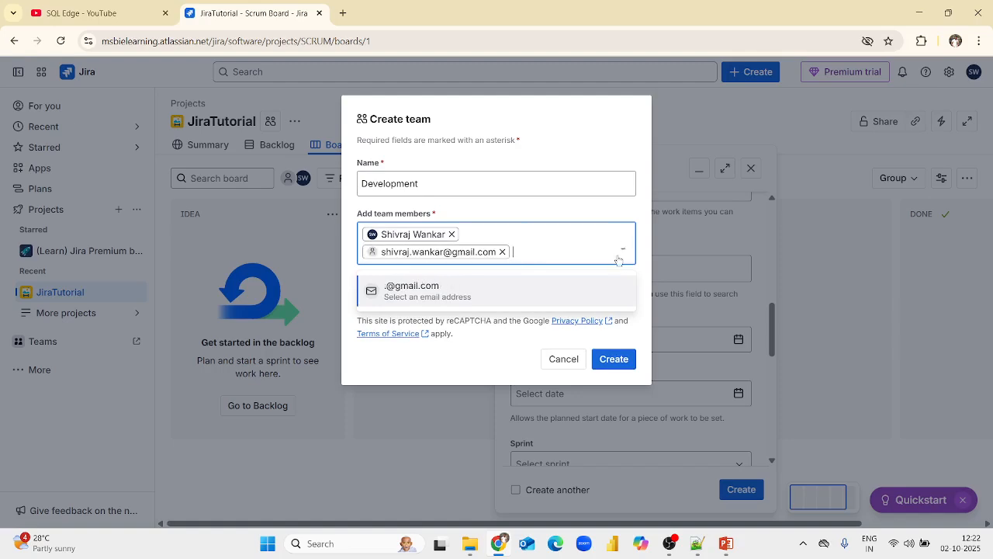
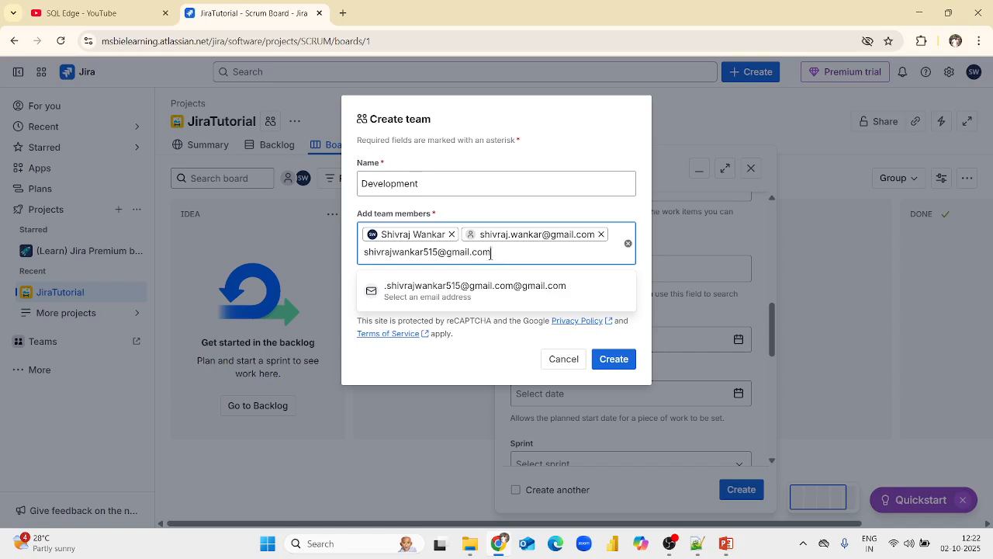
pyautogui.click(628, 244)
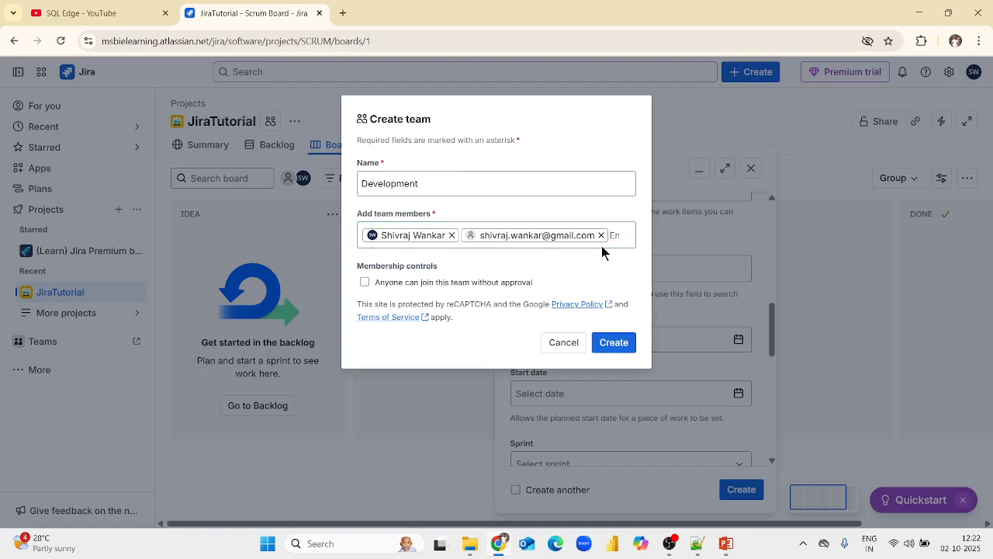
# Try to add a different person's email address to the team, and clear the whole member selection.
pyautogui.click(626, 234)
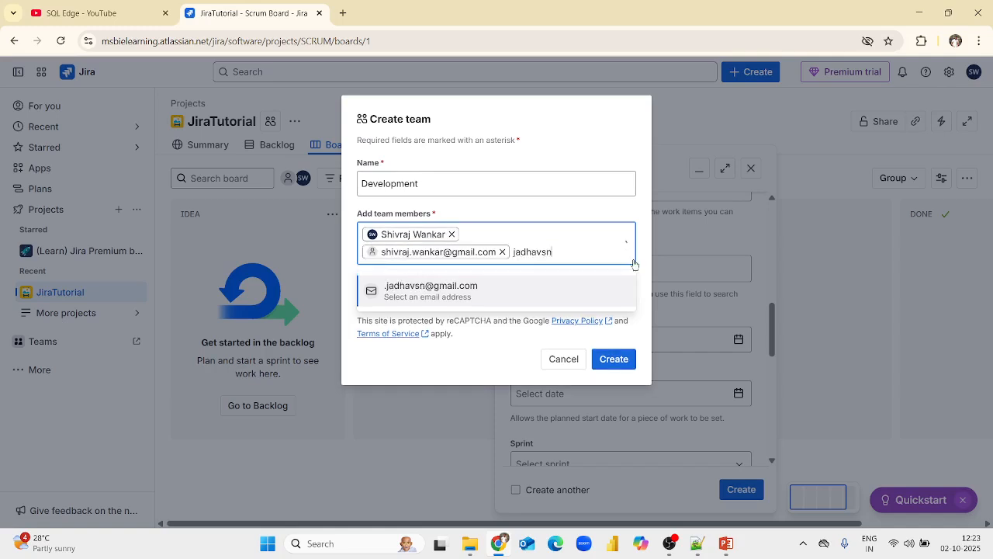
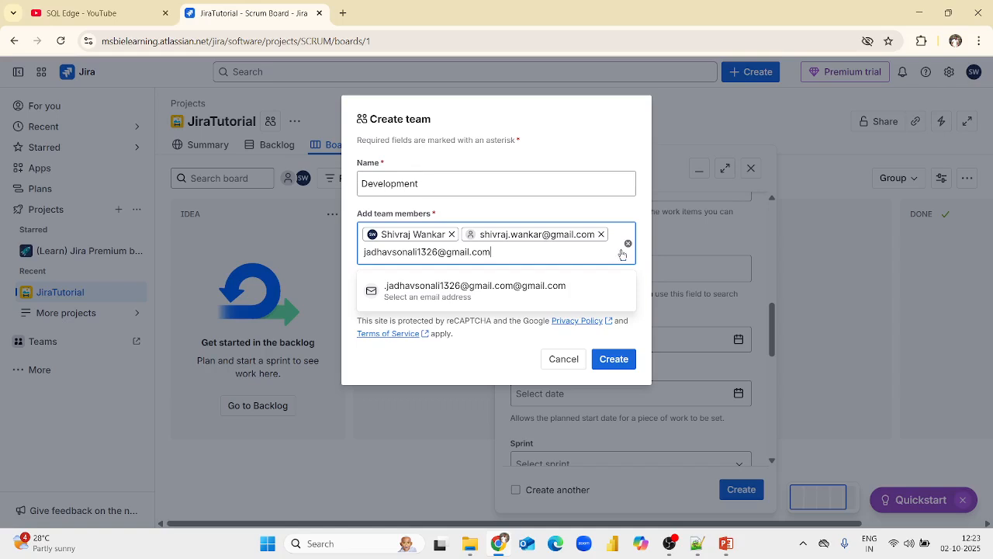
pyautogui.click(627, 243)
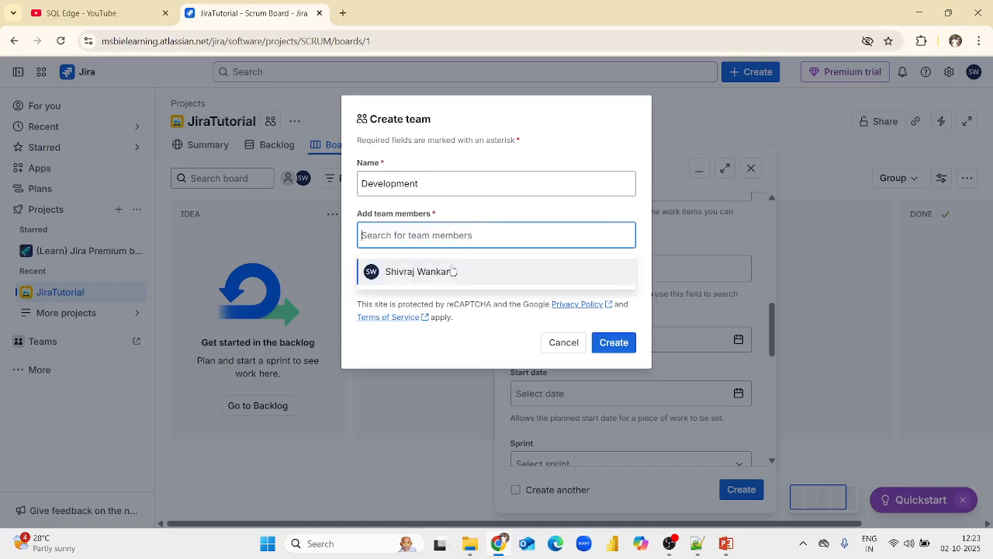
# Add the suggested user and a second member by email address, and create the Development team.
pyautogui.click(450, 268)
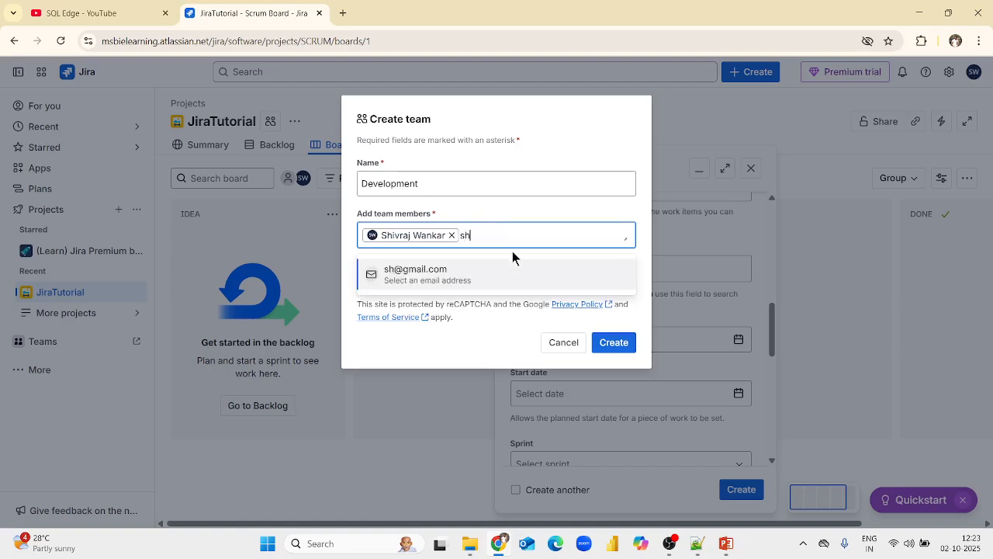
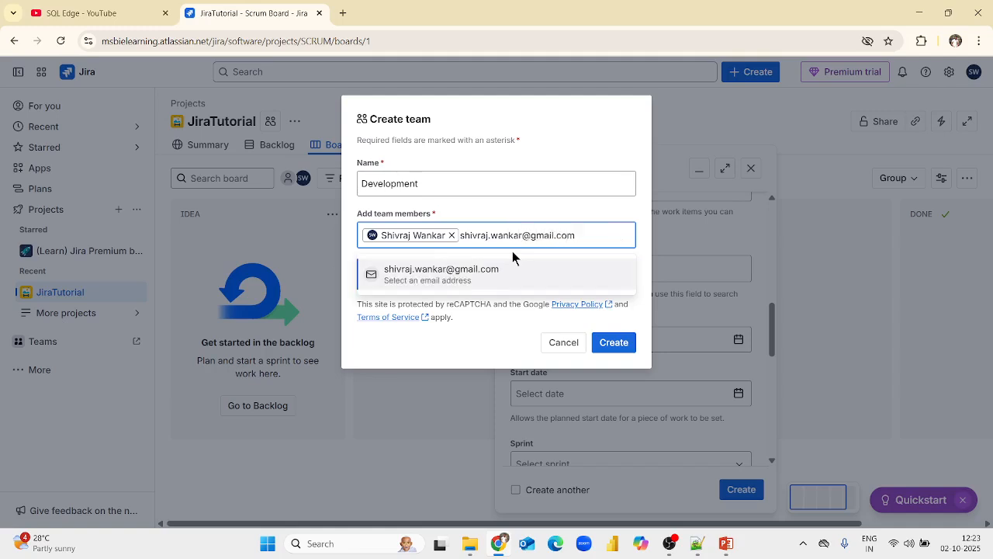
pyautogui.click(456, 278)
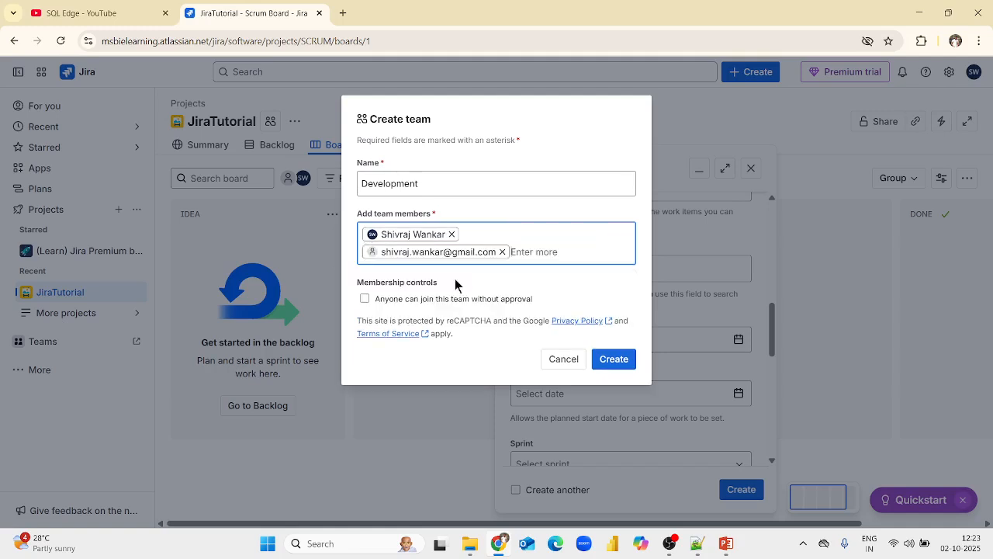
pyautogui.click(614, 343)
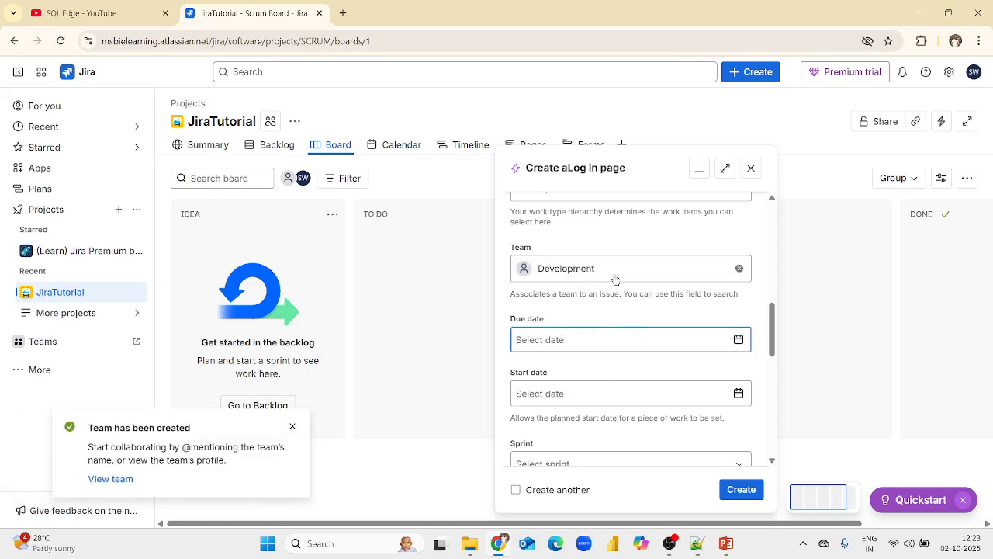
# Set the epic's due date to 10/15/2025 and its start date to 10/6/2025.
pyautogui.click(459, 314)
pyautogui.click(740, 339)
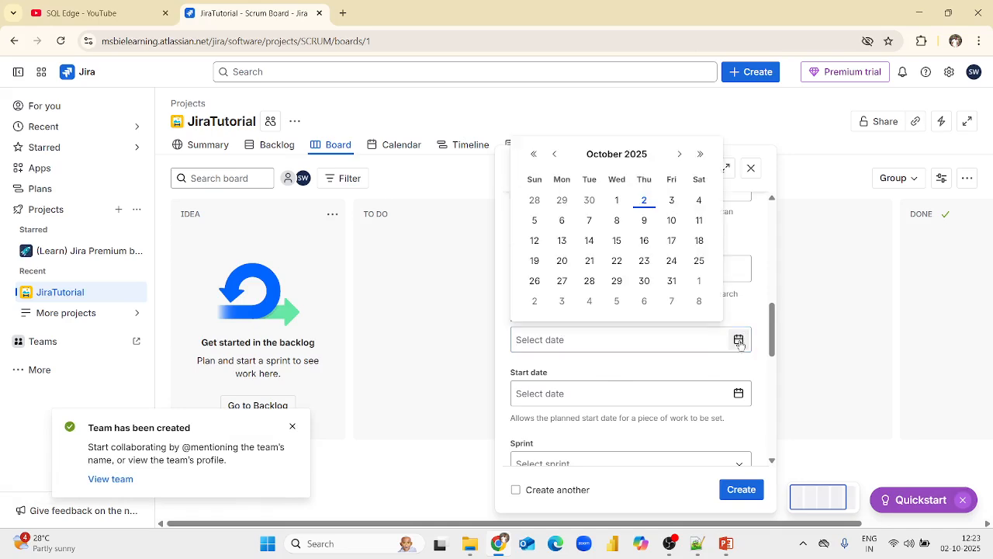
pyautogui.click(616, 239)
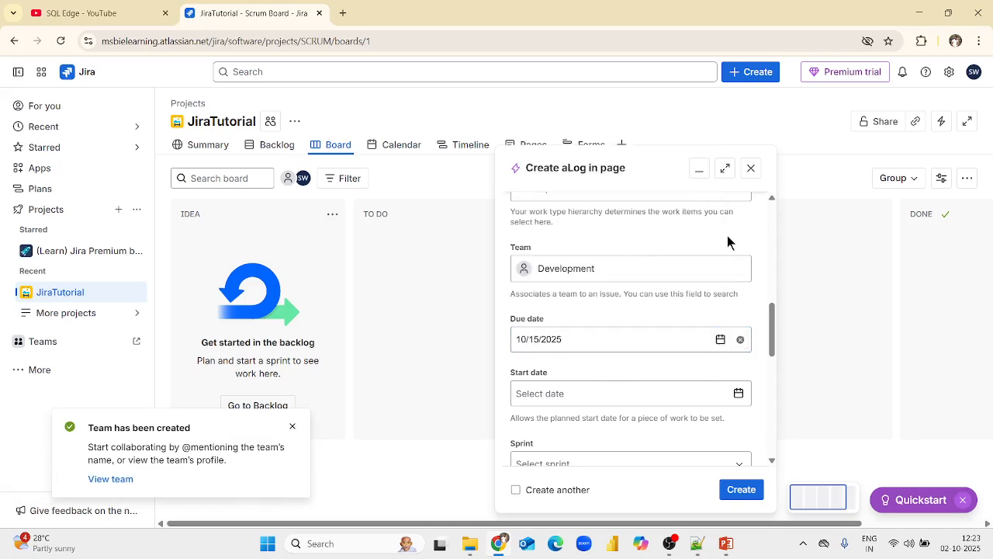
pyautogui.click(739, 394)
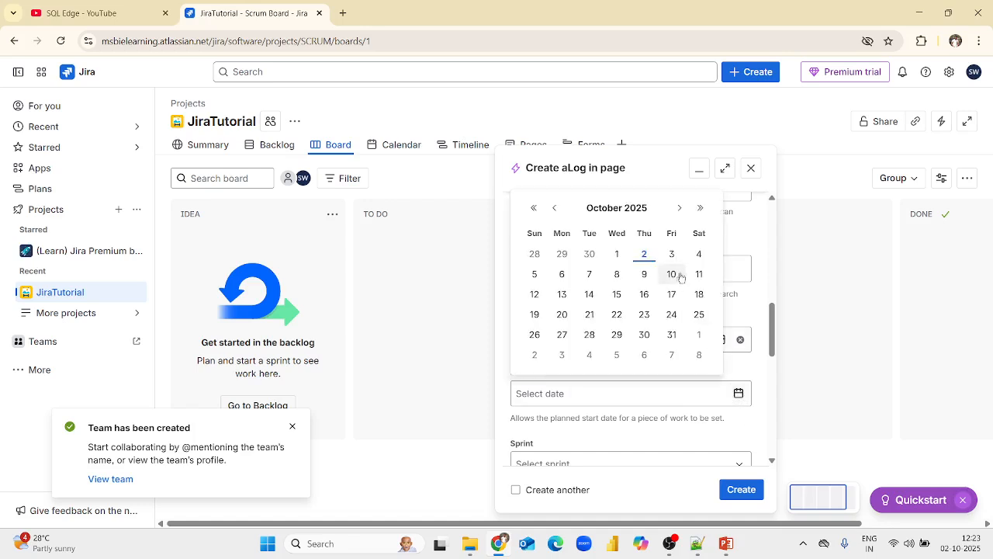
pyautogui.click(561, 276)
# Assign the epic to SCRUM Sprint 1 and set its story point estimate to 10.
pyautogui.scroll(-2, 705, 407)
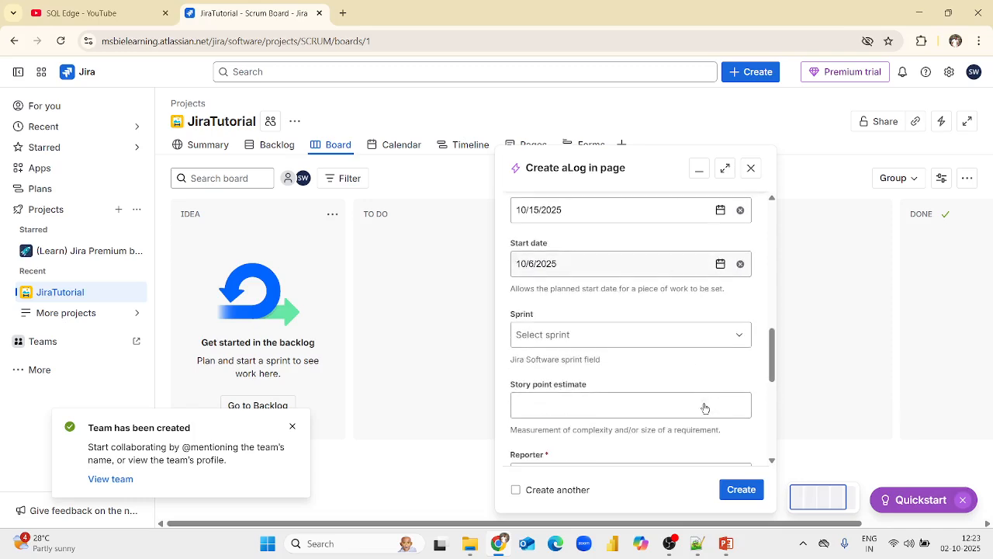
pyautogui.click(606, 334)
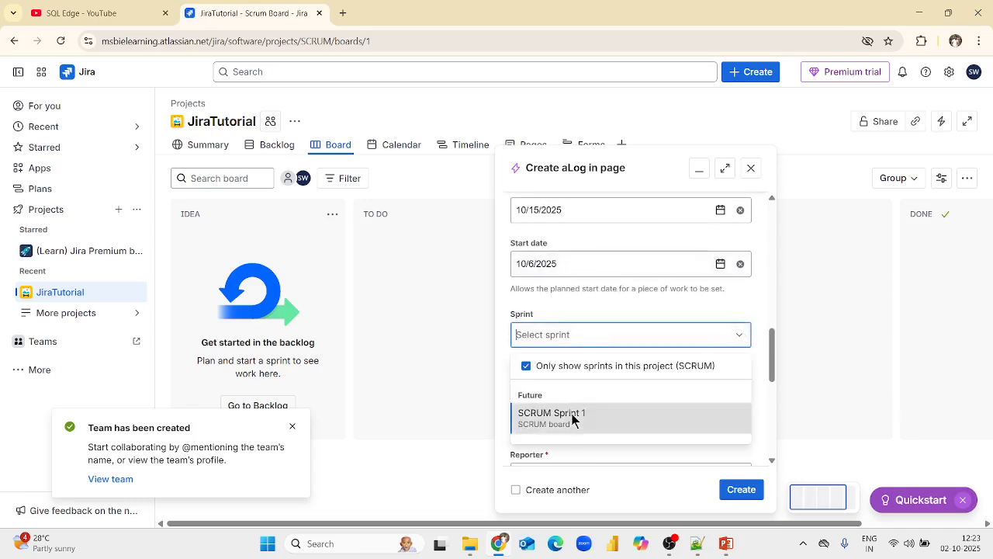
pyautogui.click(575, 415)
pyautogui.scroll(-1, 676, 371)
pyautogui.scroll(-1, 677, 367)
pyautogui.click(596, 277)
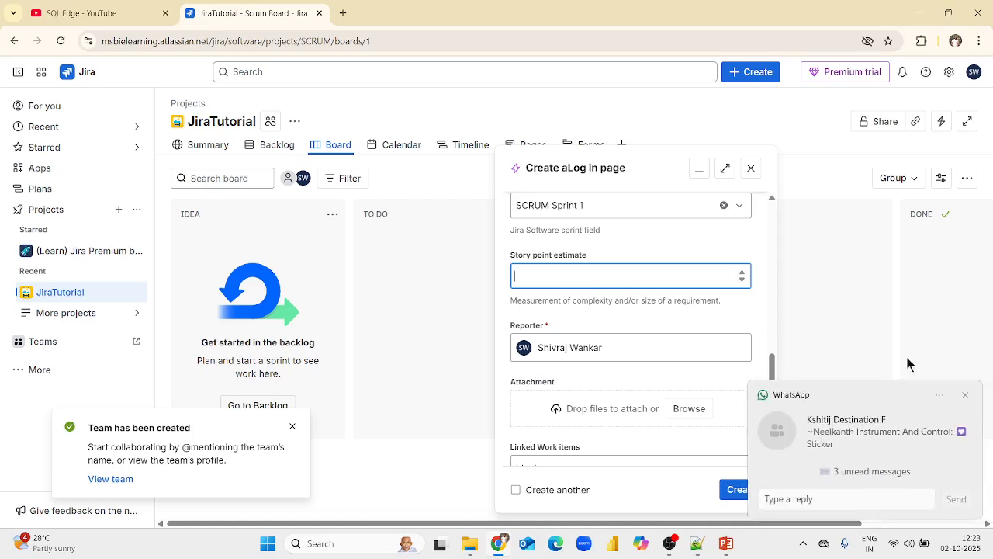
pyautogui.click(966, 395)
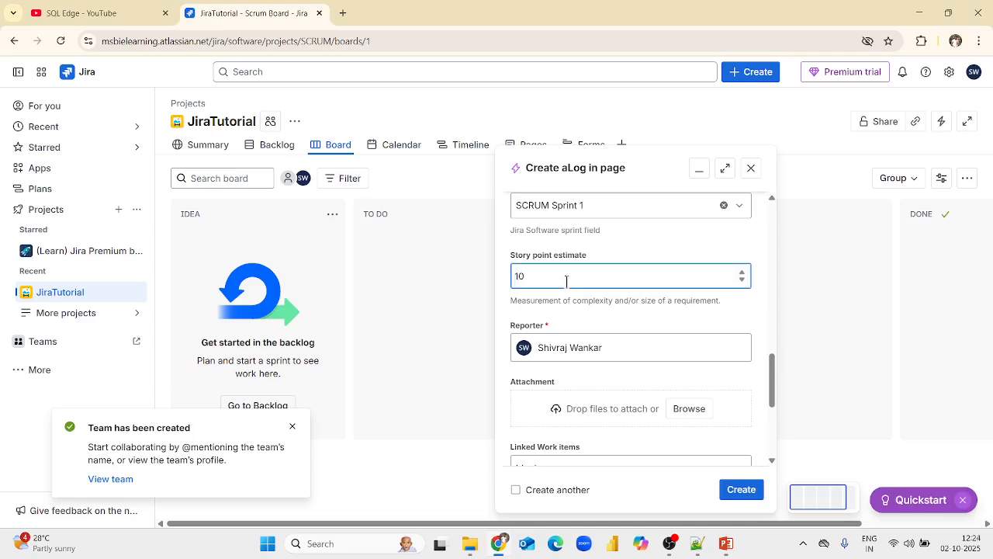
pyautogui.click(727, 320)
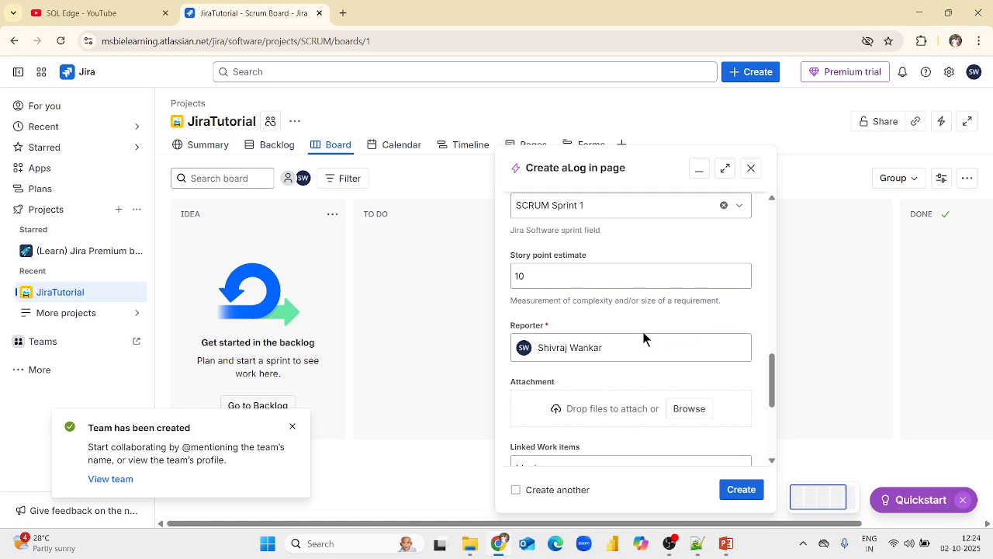
# Change the epic's reporter to the other suggested user account.
pyautogui.scroll(-1, 645, 338)
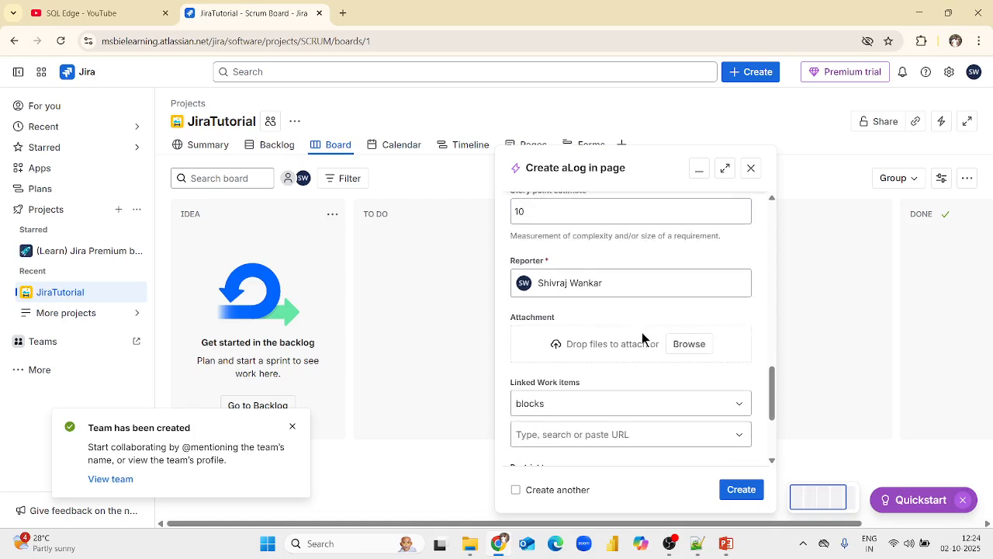
pyautogui.click(540, 283)
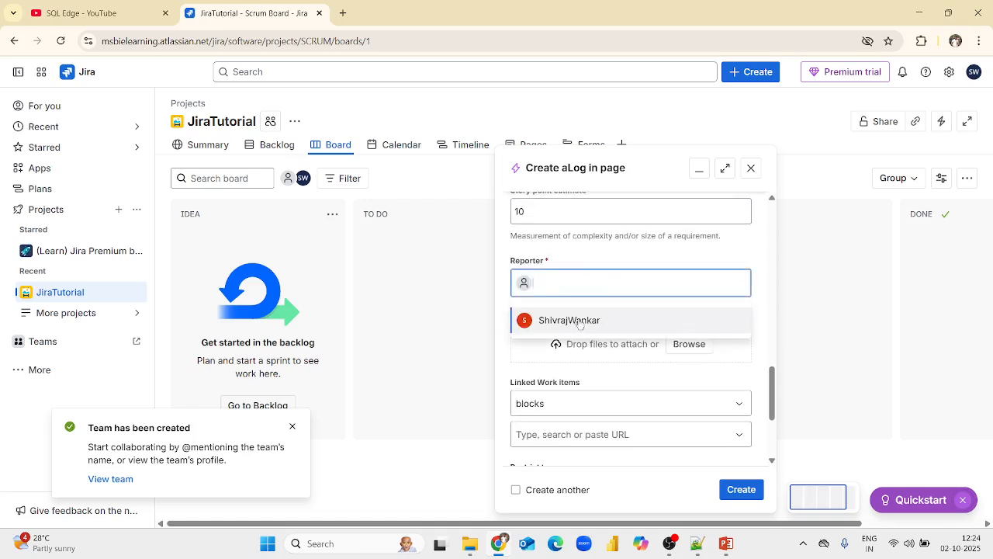
pyautogui.click(578, 329)
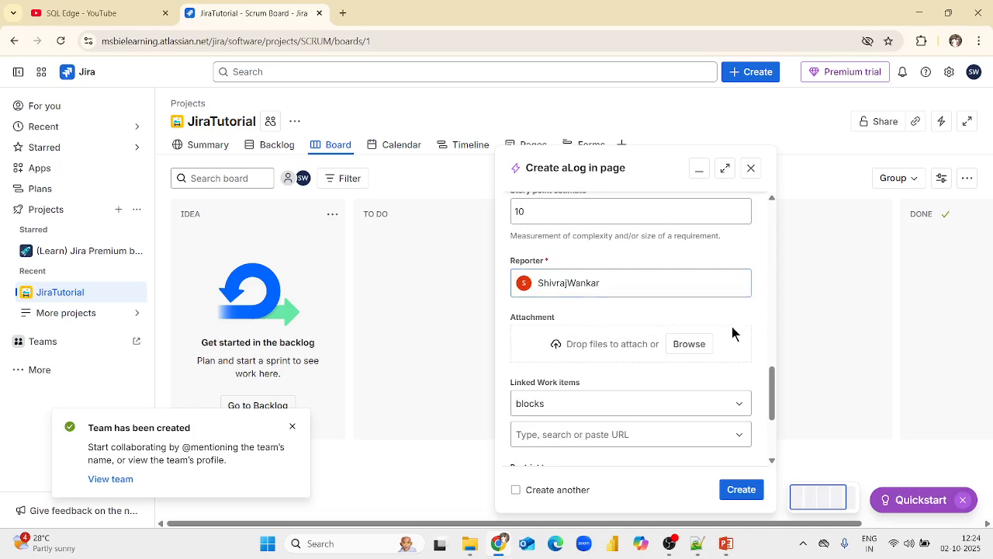
# Create the epic with the remaining fields at their defaults, and dismiss the work item notification.
pyautogui.scroll(-2, 722, 353)
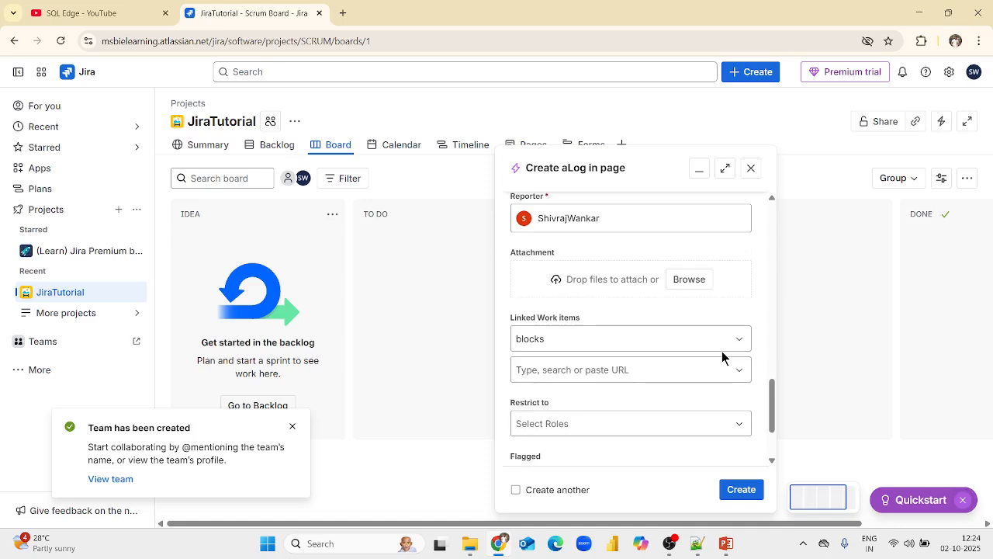
pyautogui.scroll(-1, 723, 380)
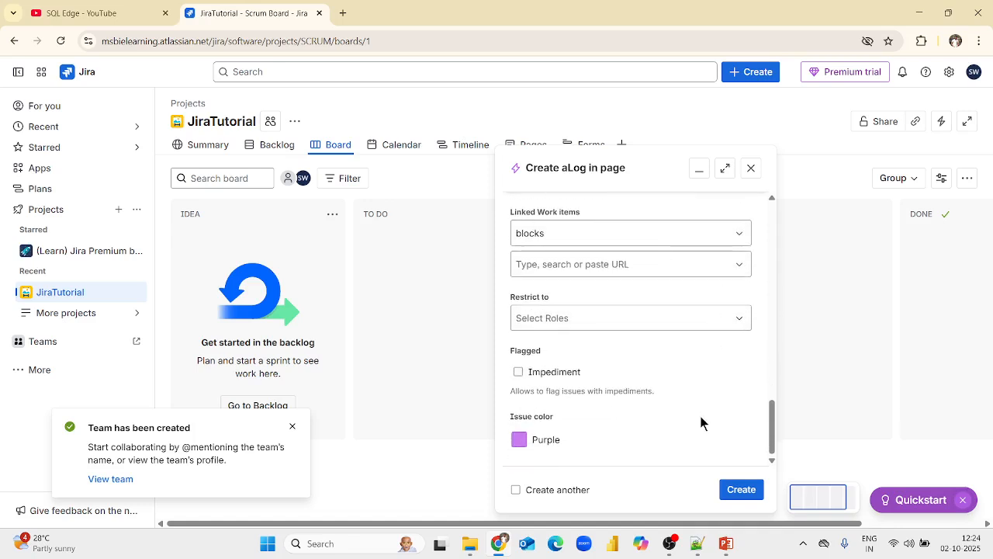
pyautogui.click(745, 491)
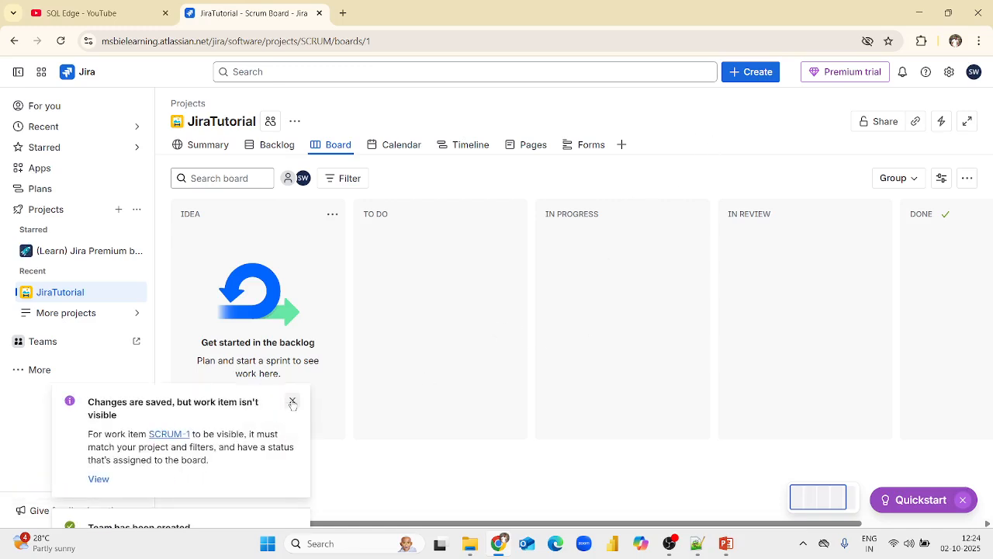
pyautogui.click(292, 399)
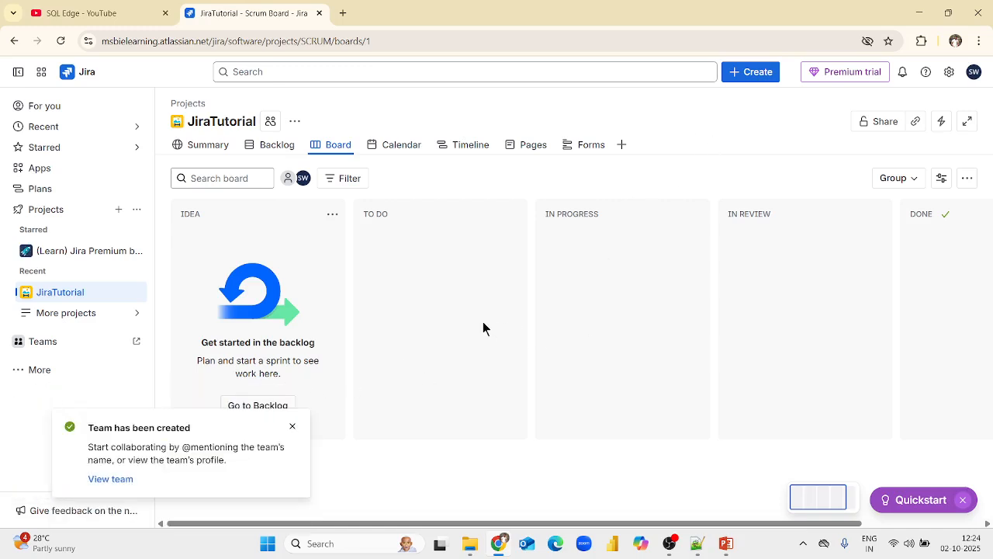
# Check the JiraTutorial project's backlog, board and summary for the newly created epic.
pyautogui.click(277, 146)
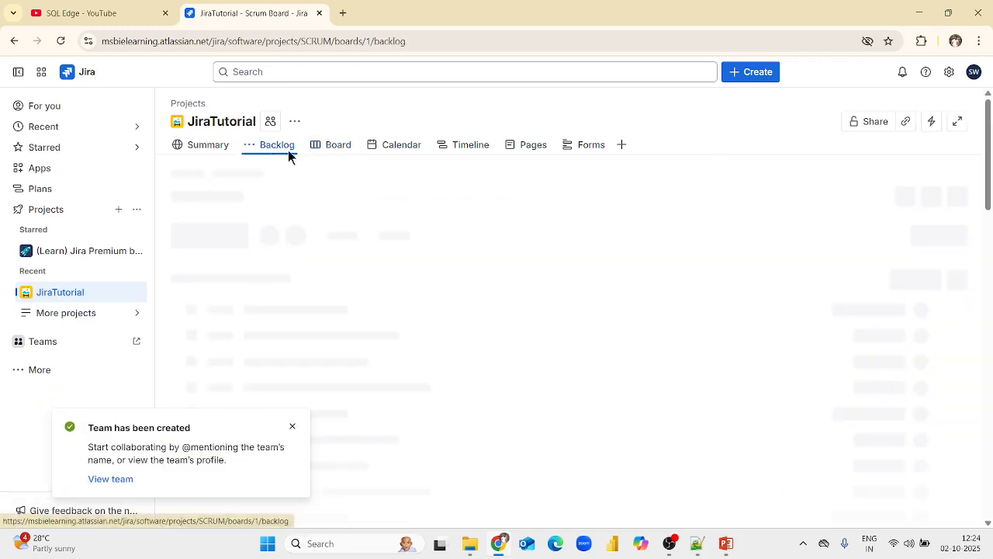
pyautogui.click(334, 146)
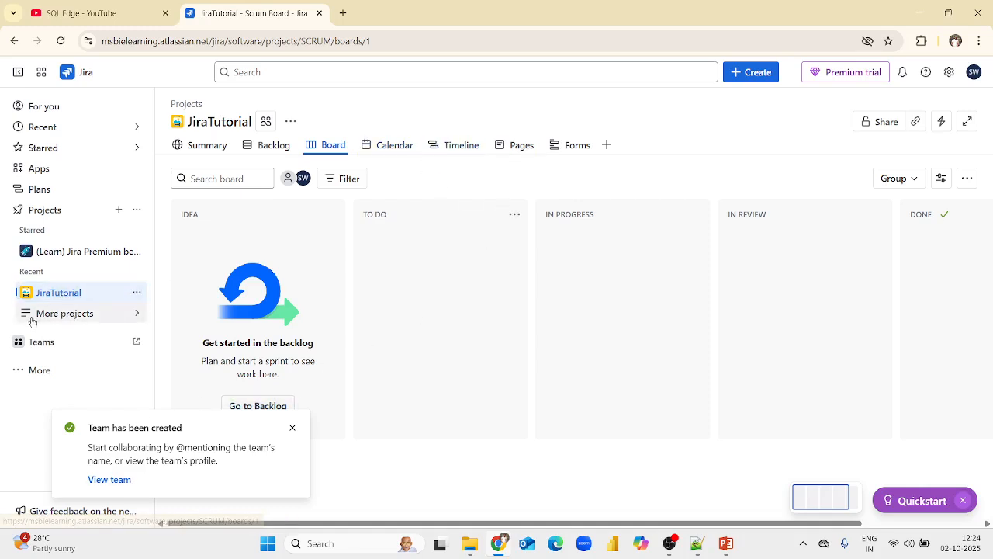
pyautogui.click(219, 147)
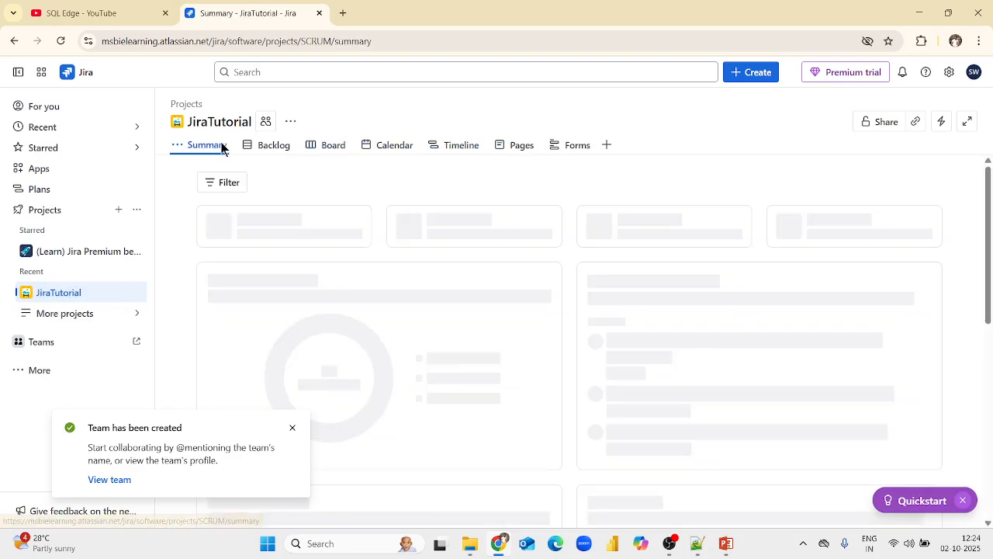
pyautogui.click(326, 149)
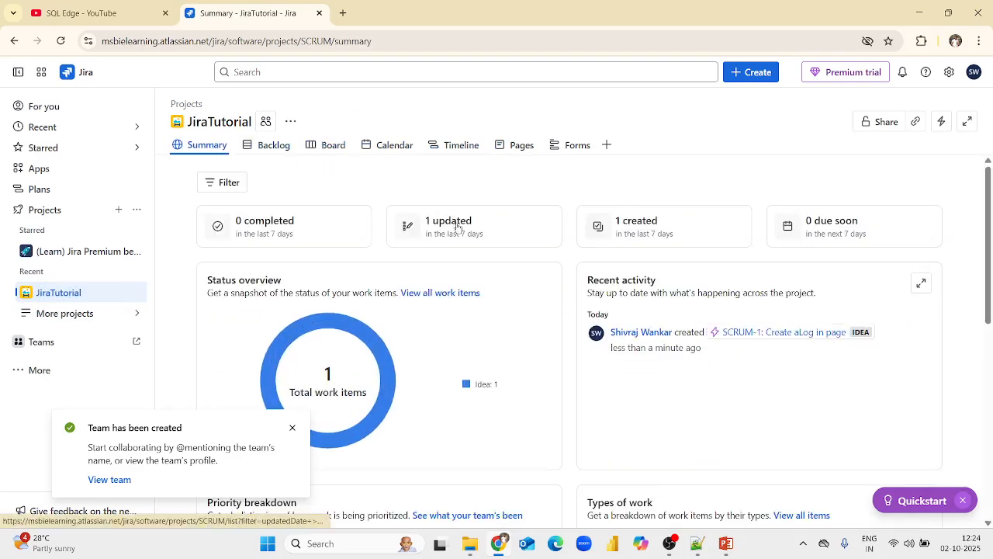
pyautogui.click(506, 146)
pyautogui.click(201, 146)
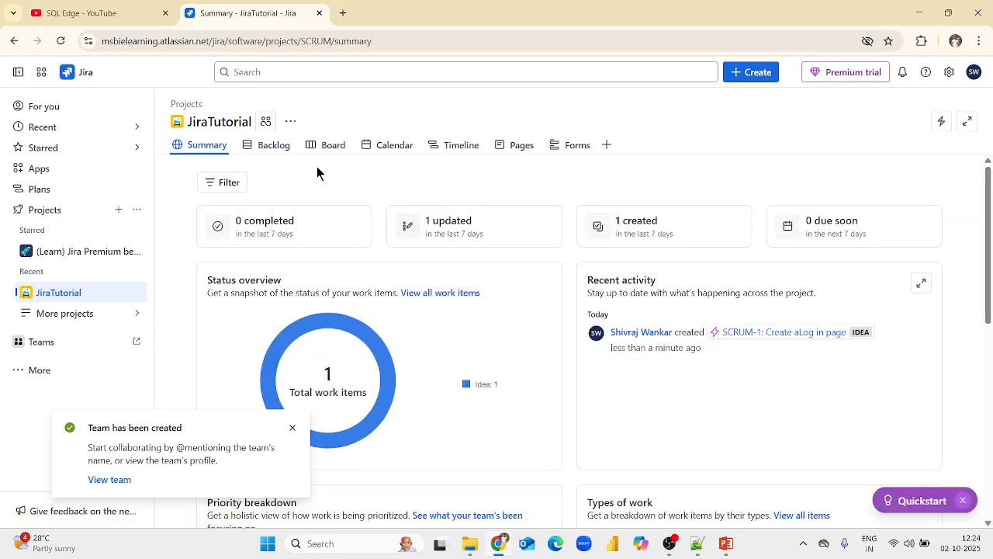
# Open the "Create aLog in page" epic, assign it to the non-current user account, and dismiss the team creation notification.
pyautogui.click(754, 332)
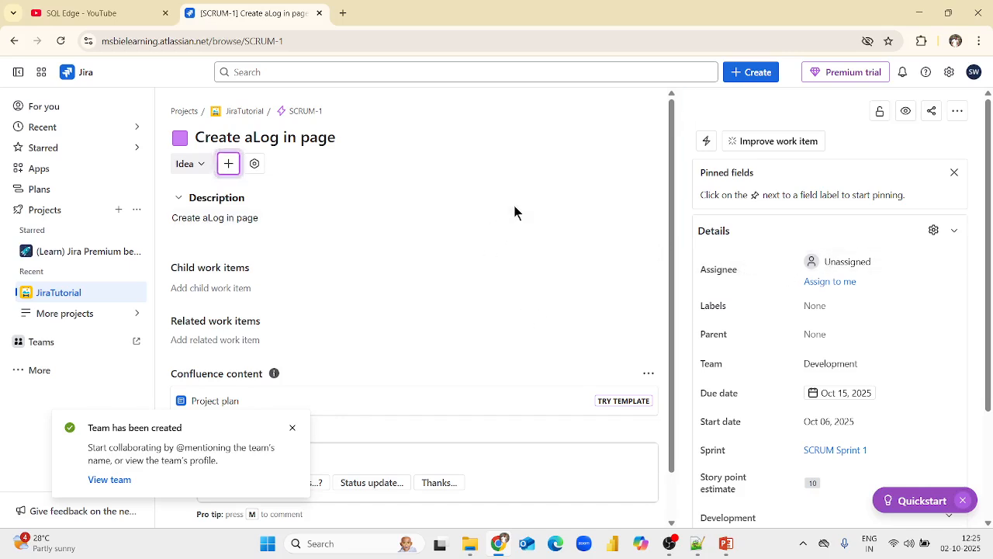
pyautogui.click(885, 267)
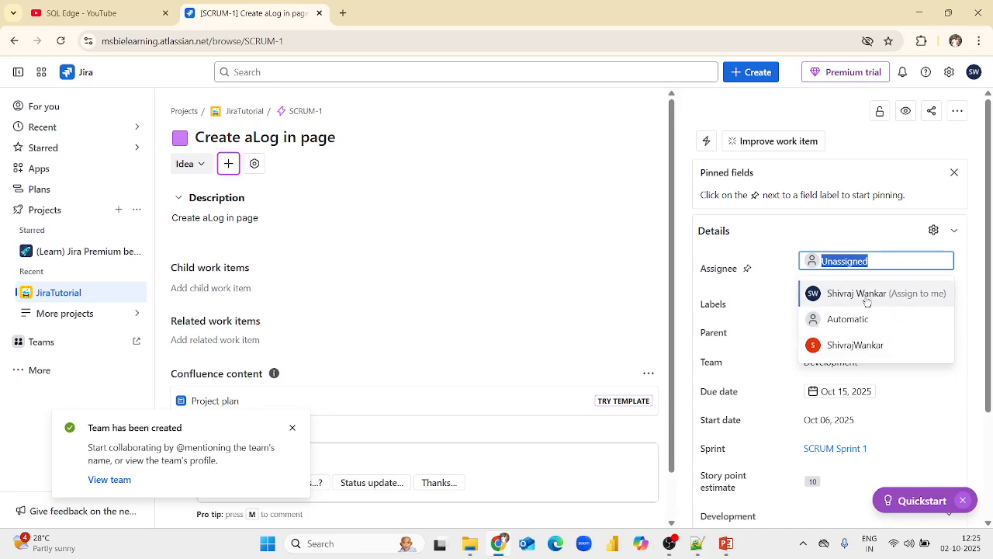
pyautogui.click(861, 346)
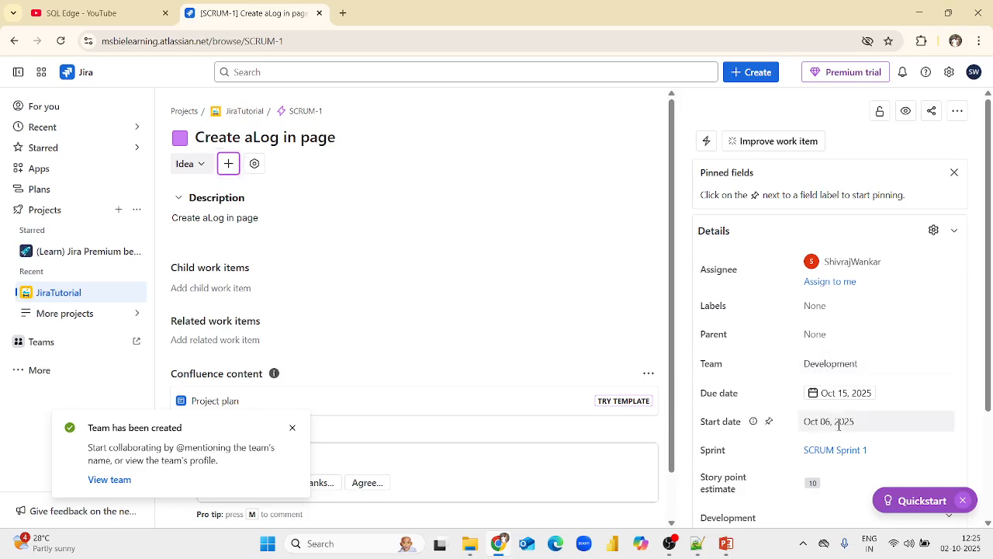
pyautogui.scroll(-2, 842, 423)
pyautogui.scroll(2, 873, 256)
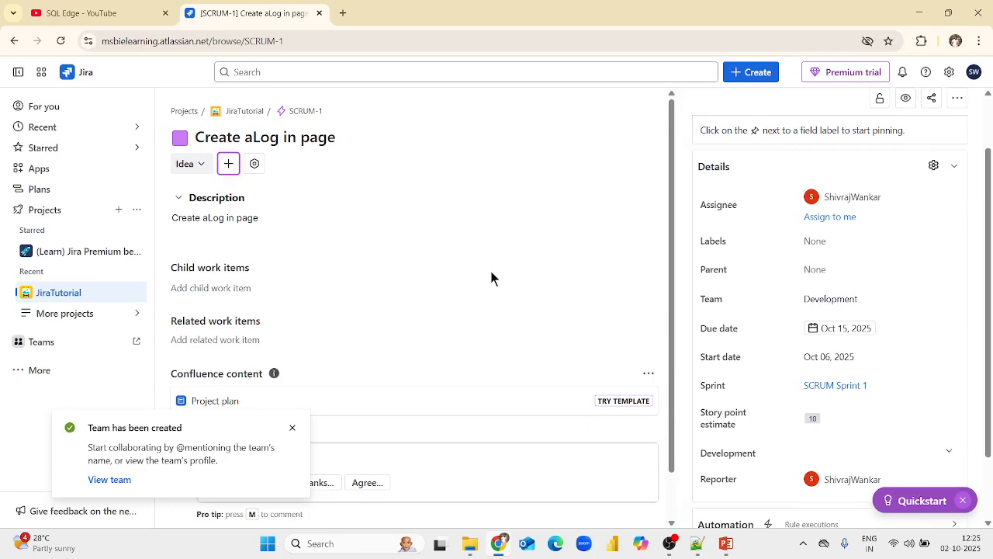
pyautogui.click(292, 428)
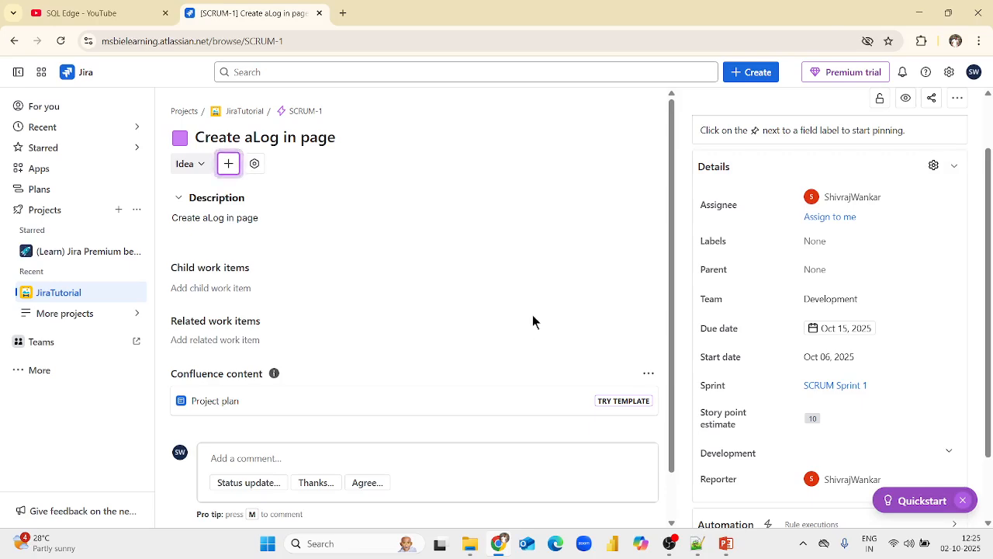
# Switch to the Jira Tutorial For Beginners presentation in PowerPoint and review the slides from Step 2 through Step 4: Create Stories.
pyautogui.click(724, 546)
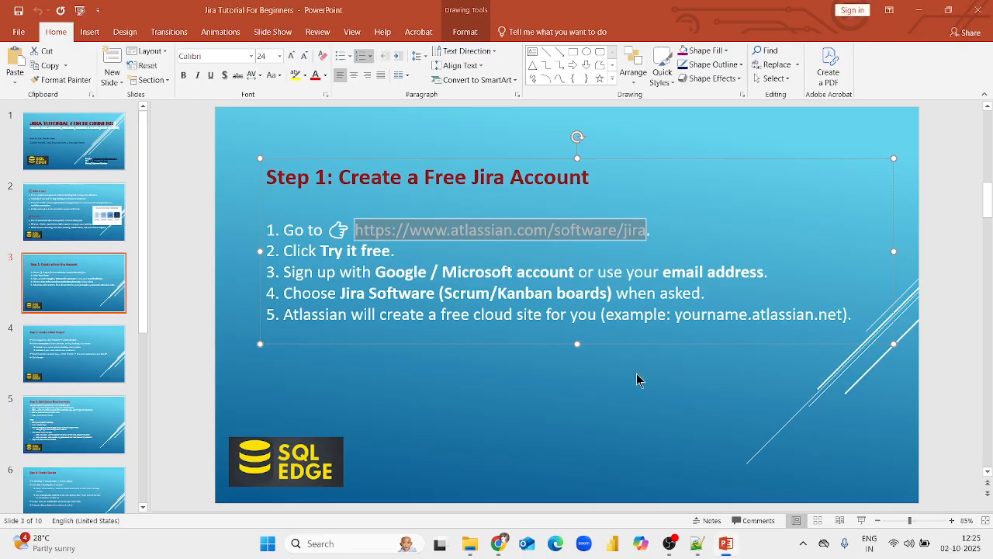
pyautogui.press('End')
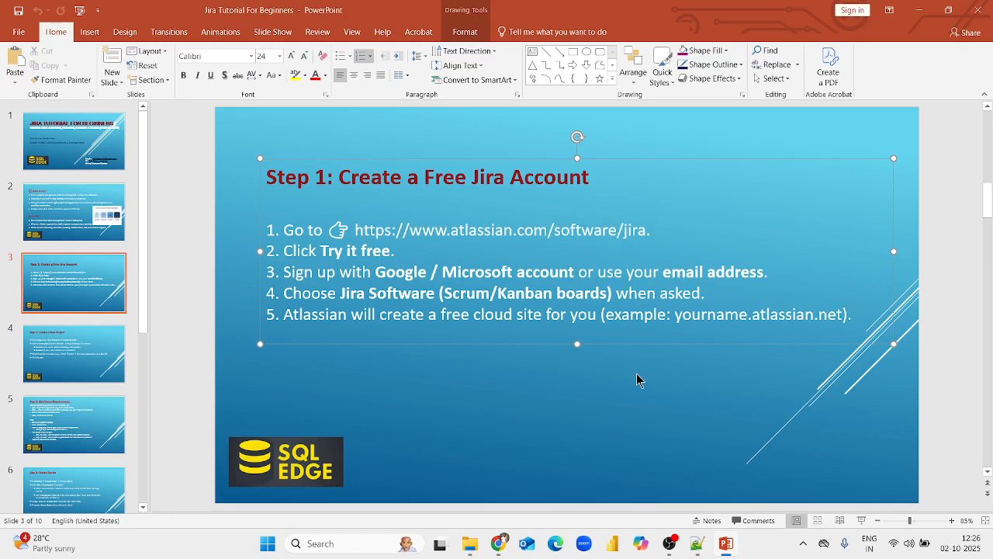
pyautogui.click(98, 356)
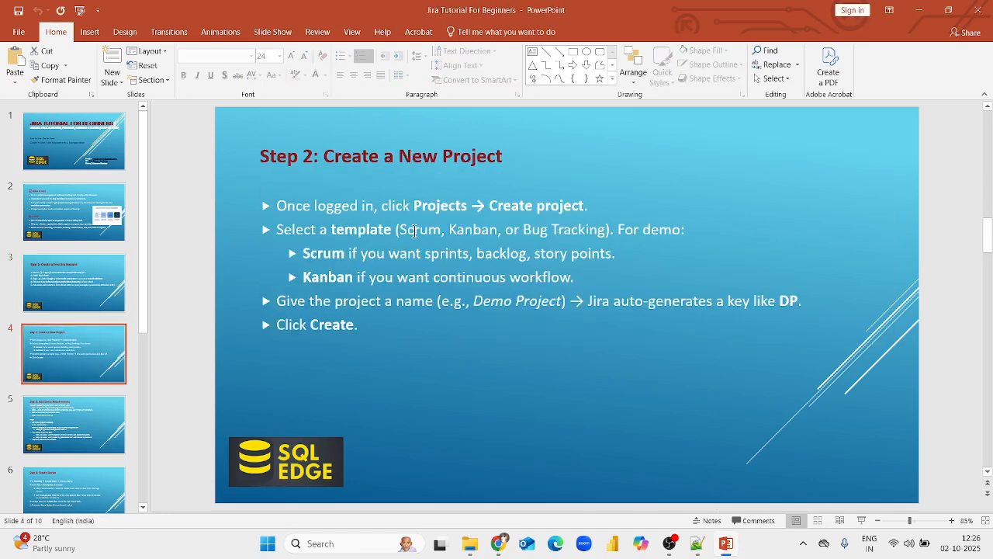
pyautogui.click(86, 440)
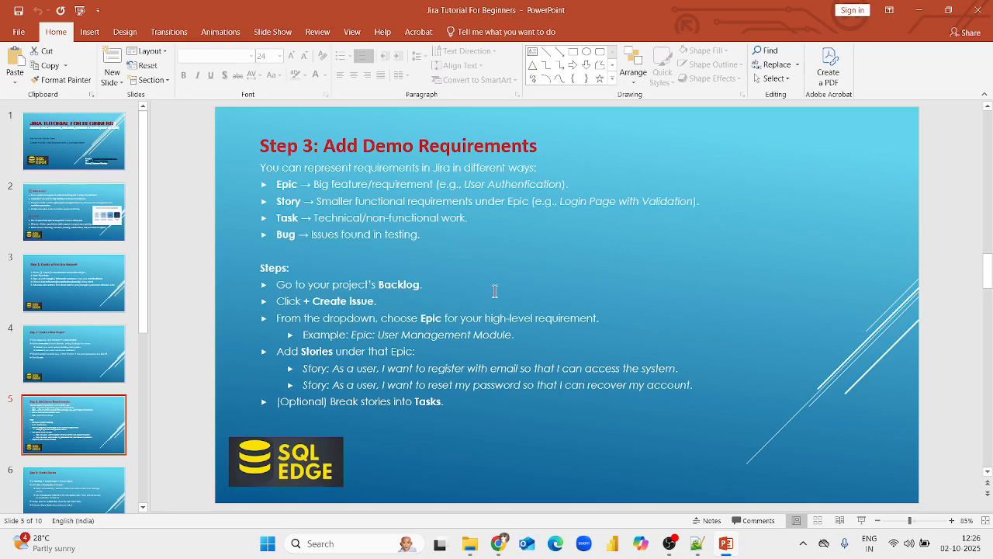
pyautogui.click(92, 490)
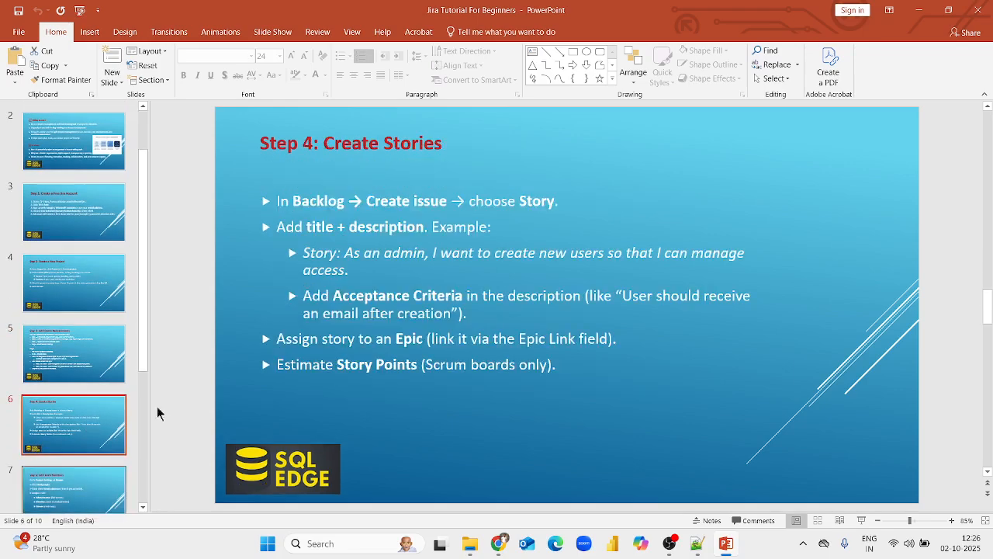